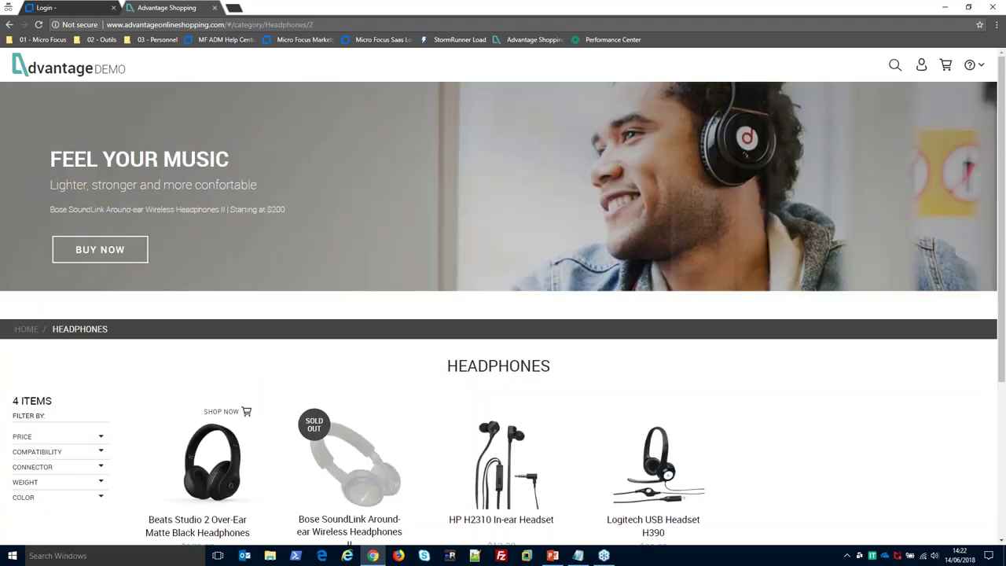
- Open the product page of the Beats Studio 2 Over-Ear Matte Black Headphones
{"action": "left_click", "coordinate": [223, 463]}
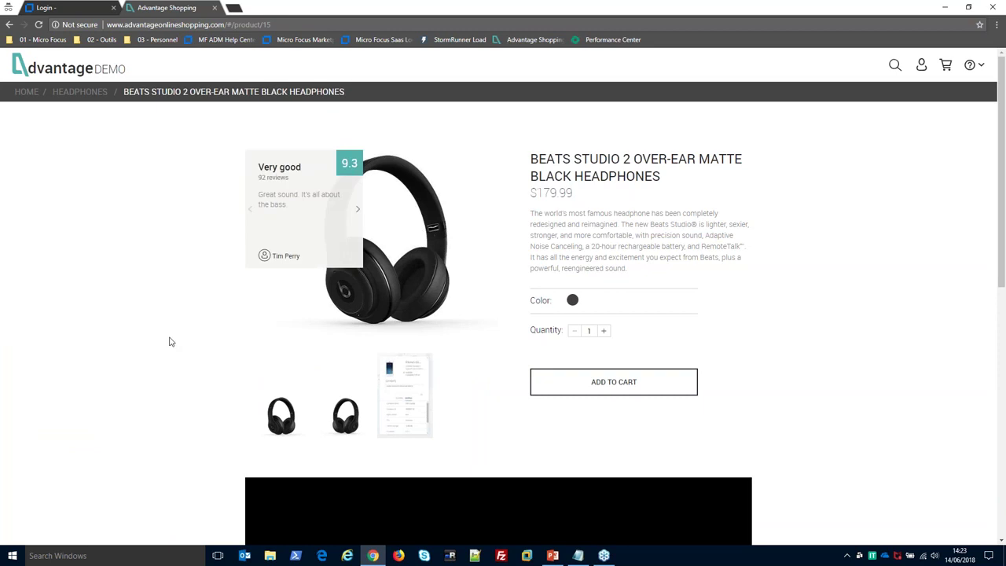
- Sign in to StormRunner Load with the prefilled e-mail address and the account password
{"action": "left_click", "coordinate": [83, 10]}
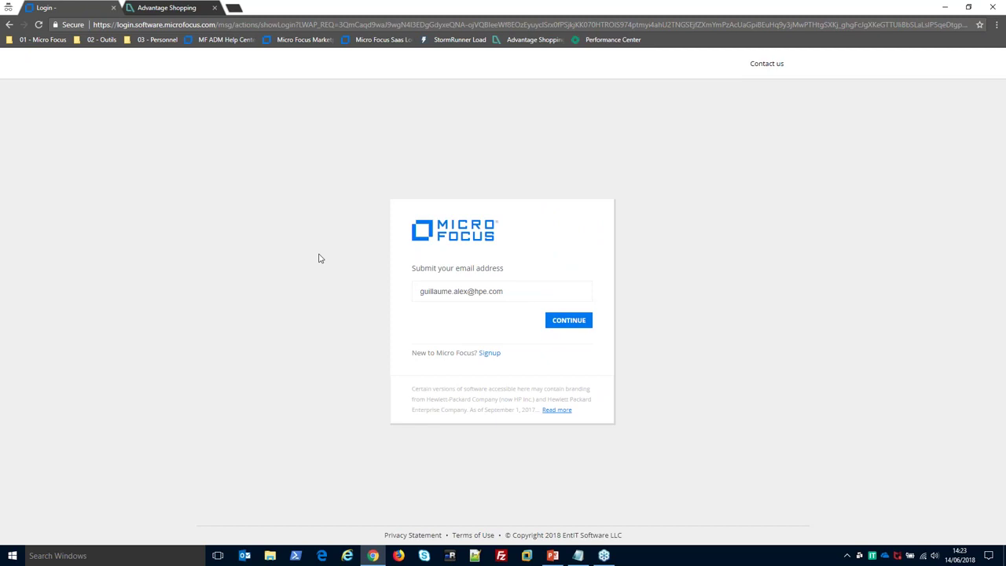
{"action": "left_click", "coordinate": [564, 324]}
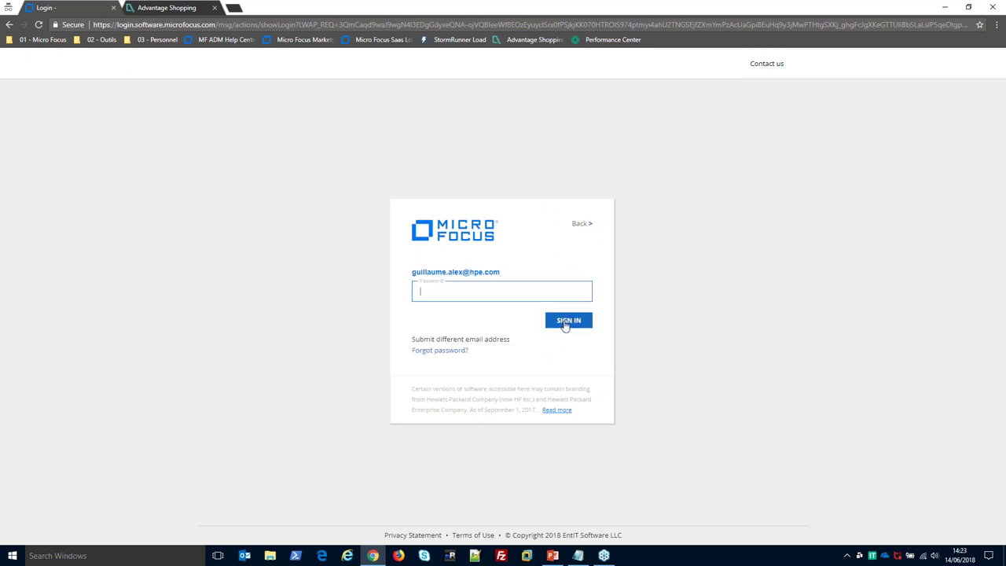
{"action": "type", "text": "•••••••••••"}
{"action": "left_click", "coordinate": [567, 323]}
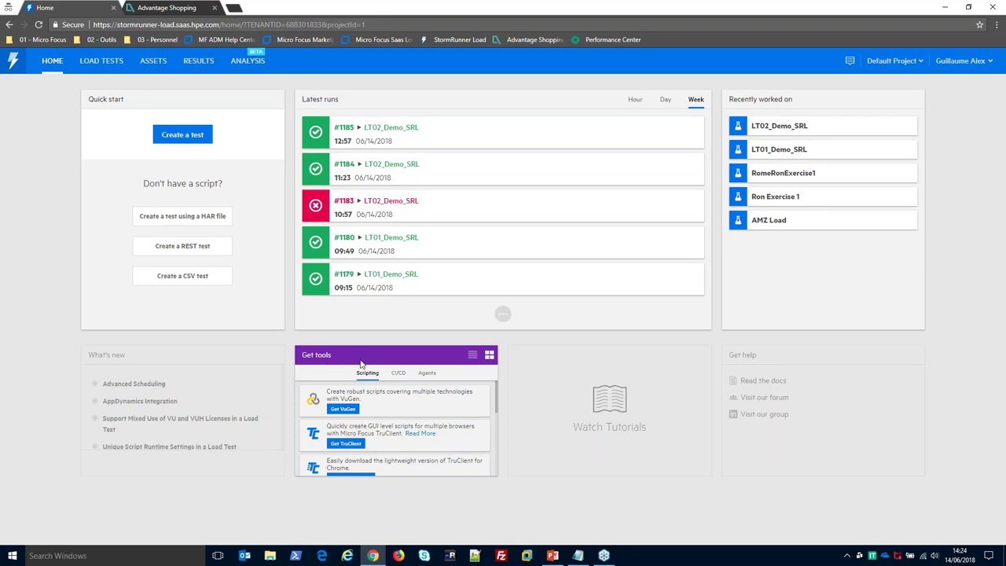
- Display the Get tools section as tiles and look through its CI/CD and Agents tools
{"action": "left_click", "coordinate": [488, 357]}
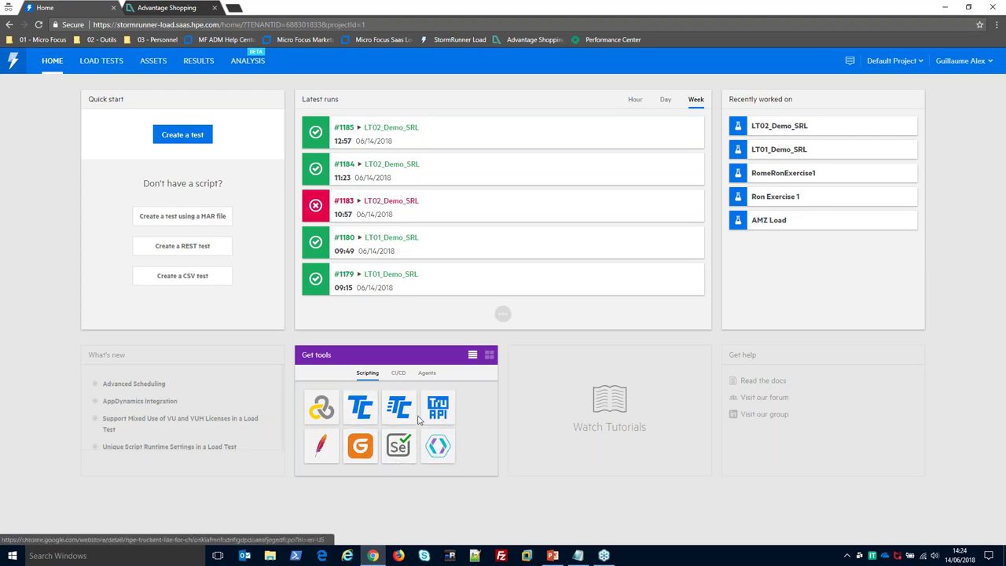
{"action": "left_click", "coordinate": [400, 376]}
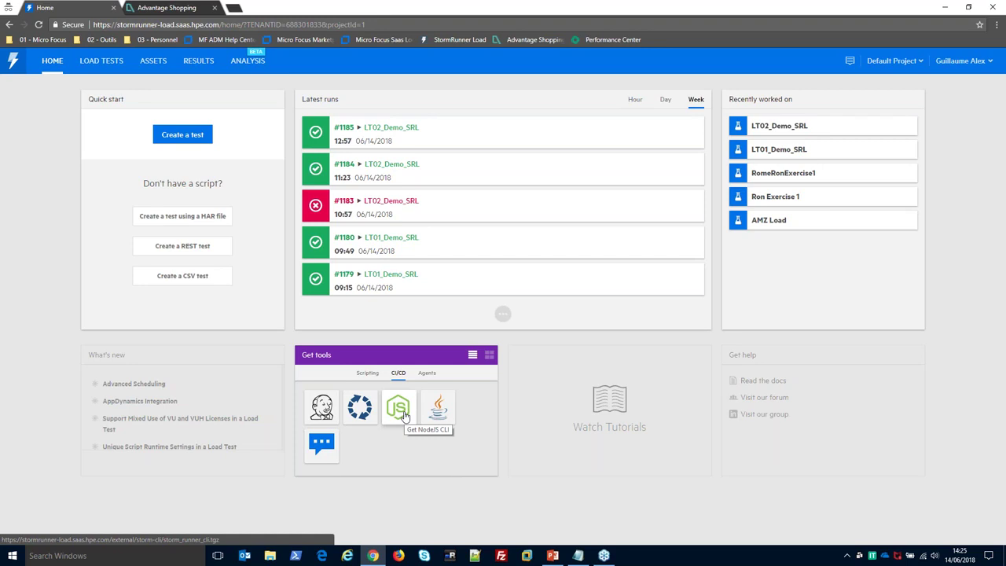
{"action": "left_click", "coordinate": [427, 374]}
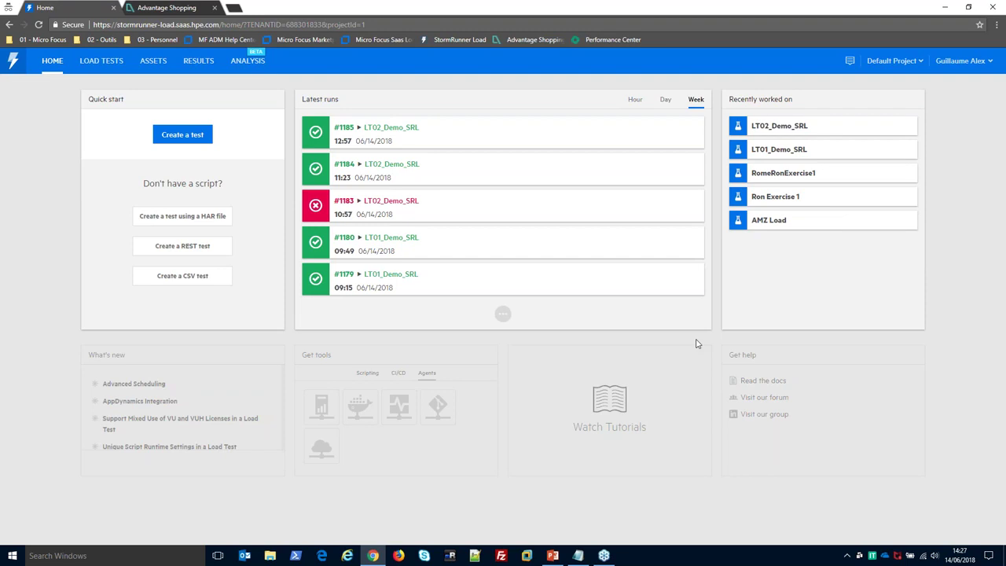
- Create a new load test named LT_Webinar_SRL
{"action": "left_click", "coordinate": [109, 65]}
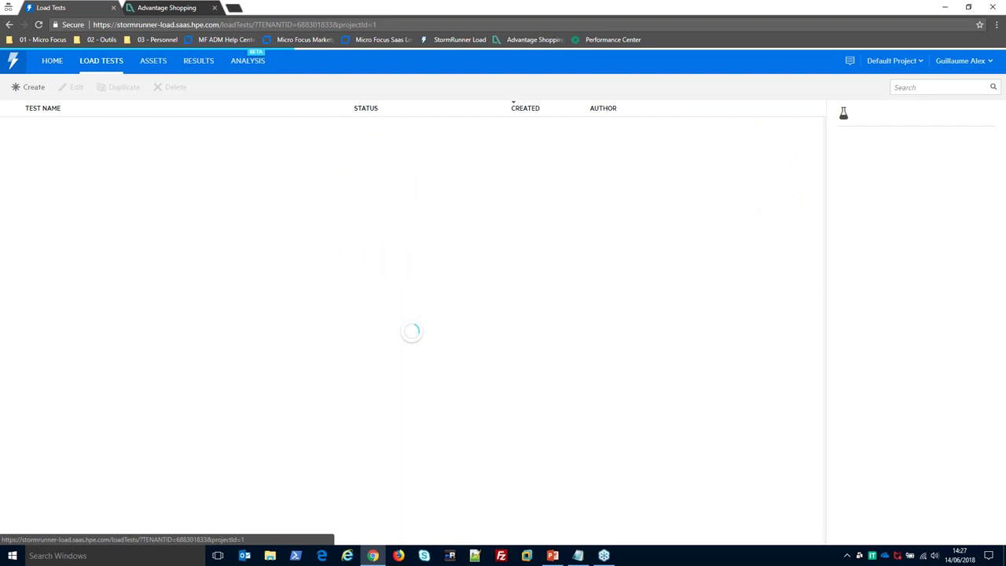
{"action": "left_click", "coordinate": [30, 88]}
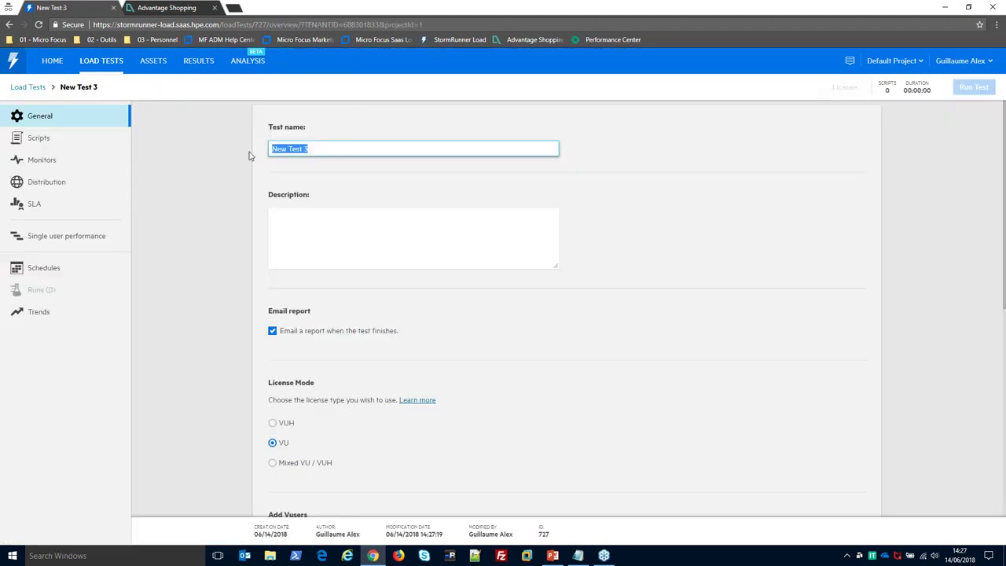
{"action": "type", "text": "LT"}
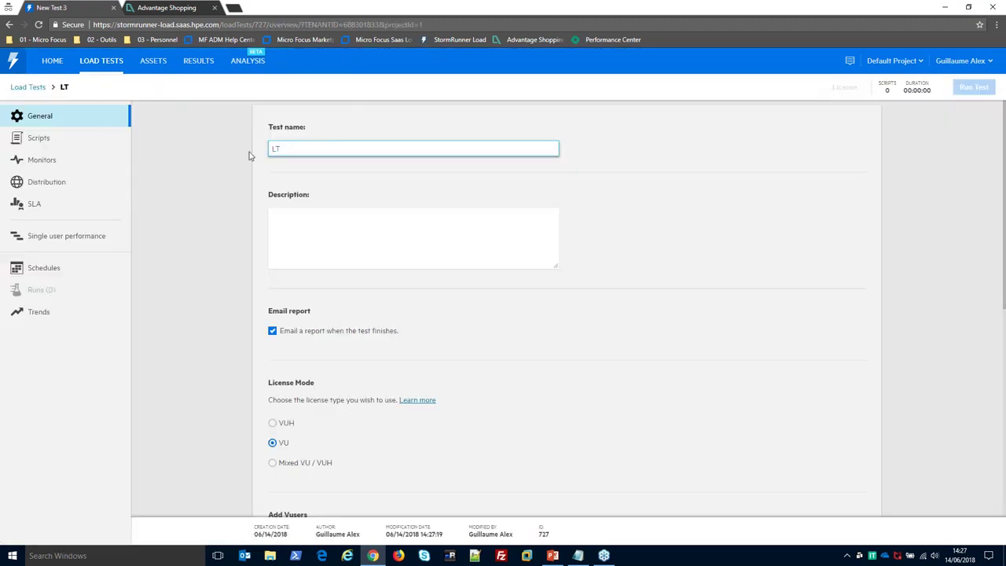
{"action": "type", "text": "_Webinar_SRL"}
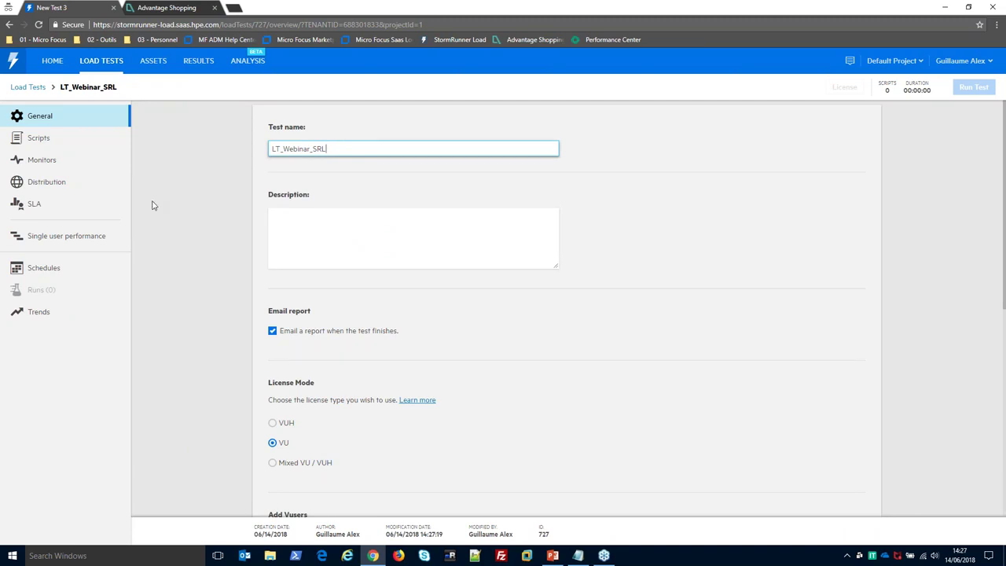
{"action": "left_click", "coordinate": [82, 149]}
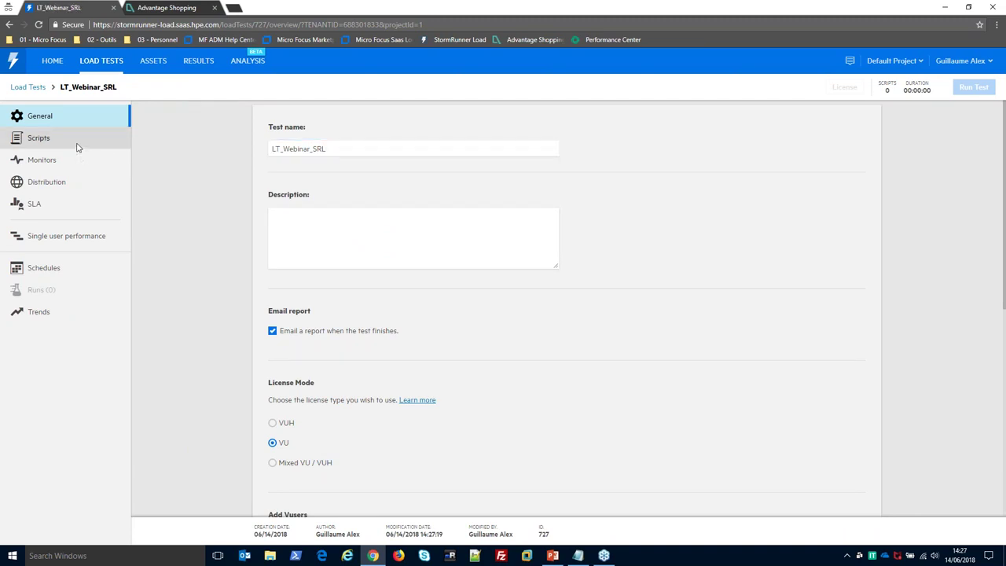
- Add the SC01_Demo_SRL_HTTP script, found under the Webinar SRL label, to the load test
{"action": "left_click", "coordinate": [63, 141]}
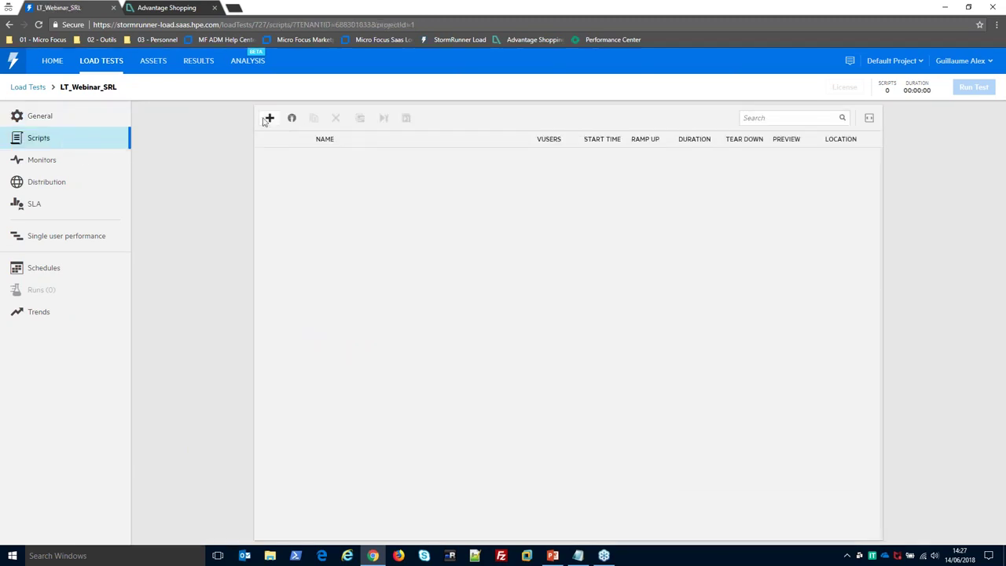
{"action": "left_click", "coordinate": [269, 118]}
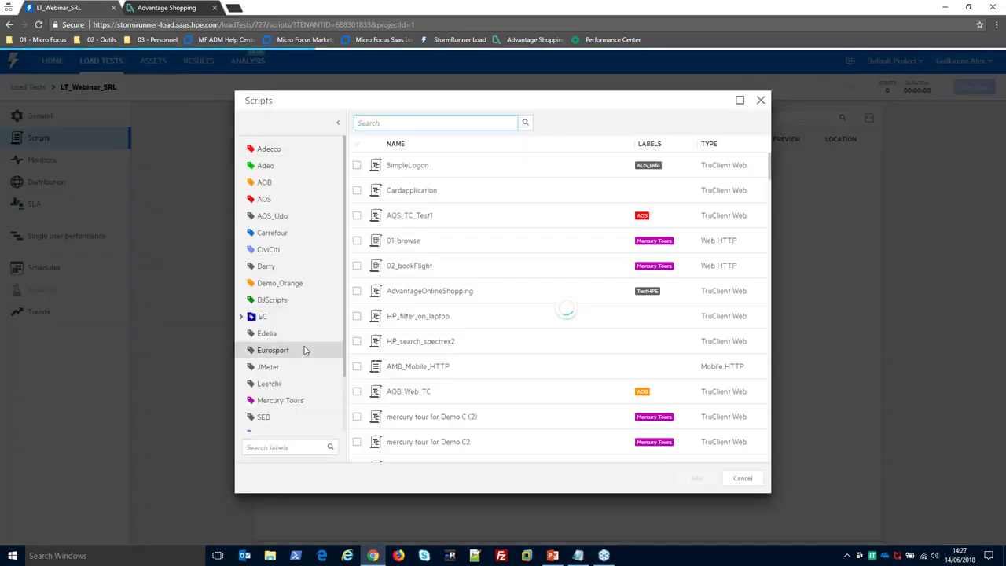
{"action": "scroll", "coordinate": [295, 385], "scroll_direction": "down", "scroll_amount": 2}
{"action": "left_click", "coordinate": [292, 416]}
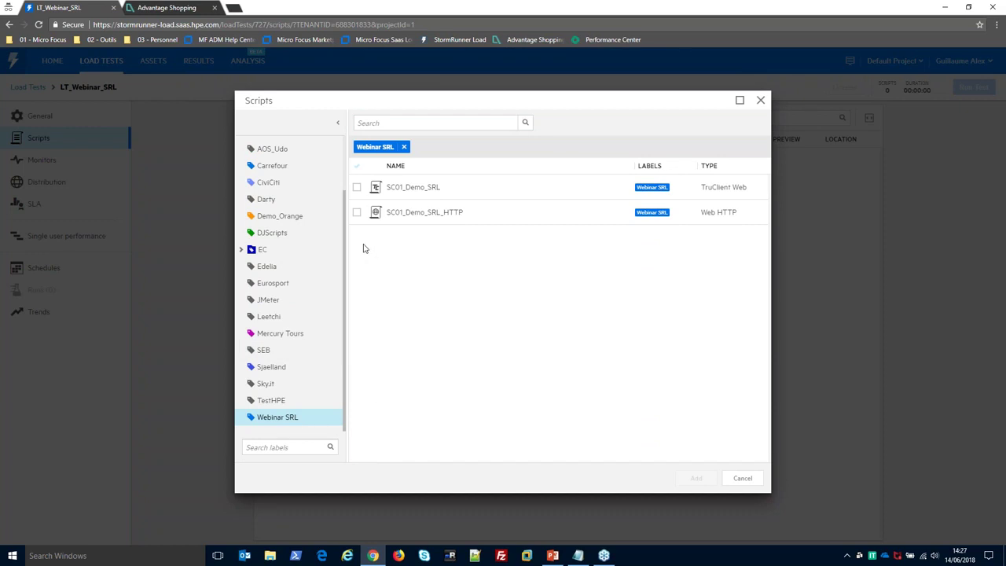
{"action": "left_click", "coordinate": [357, 214]}
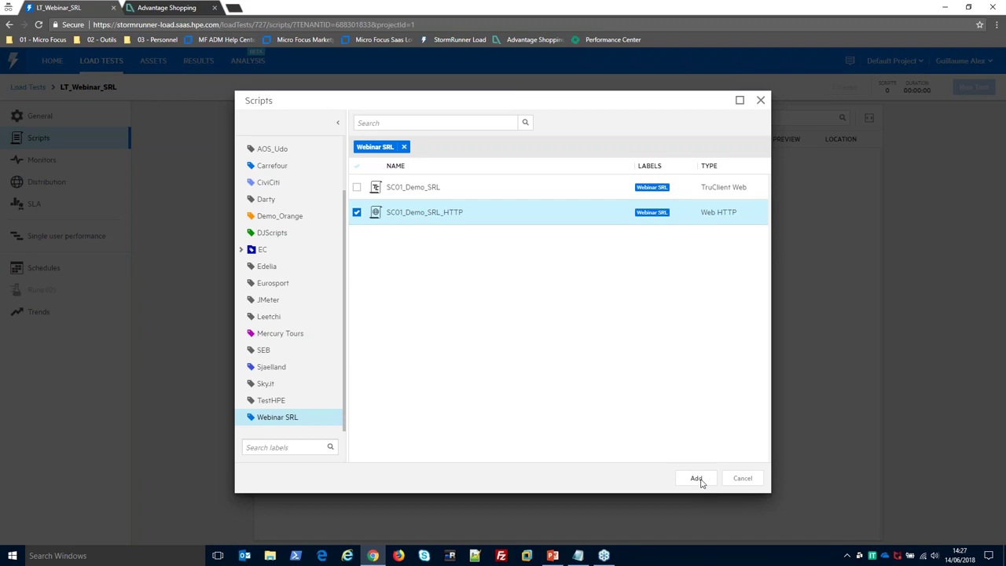
{"action": "left_click", "coordinate": [698, 479]}
- Schedule the script with 50 Vusers, a 00:02:30 ramp-up, a 00:15:00 duration and a 00:02:30 tear-down
{"action": "type", "text": "50"}
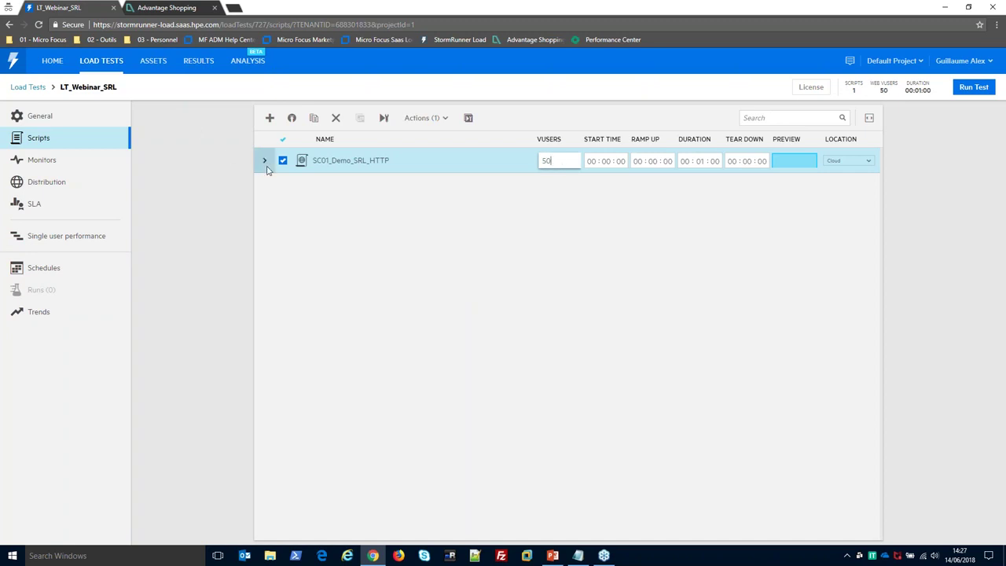
{"action": "left_click", "coordinate": [265, 161]}
{"action": "left_click", "coordinate": [651, 161]}
{"action": "type", "text": "230"}
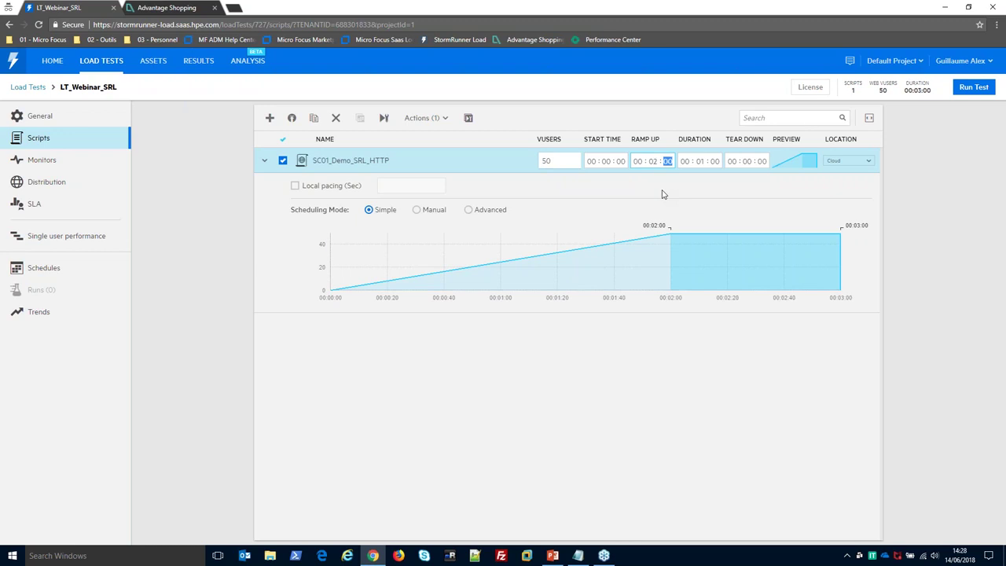
{"action": "left_click", "coordinate": [700, 161]}
{"action": "type", "text": "15"}
{"action": "left_click", "coordinate": [748, 163]}
{"action": "type", "text": "02 : "}
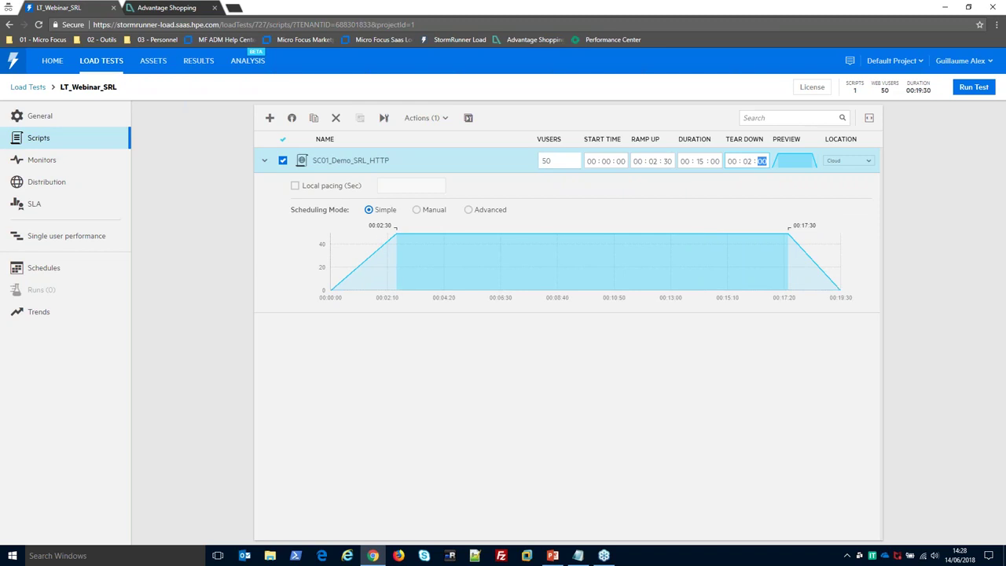
{"action": "type", "text": "30"}
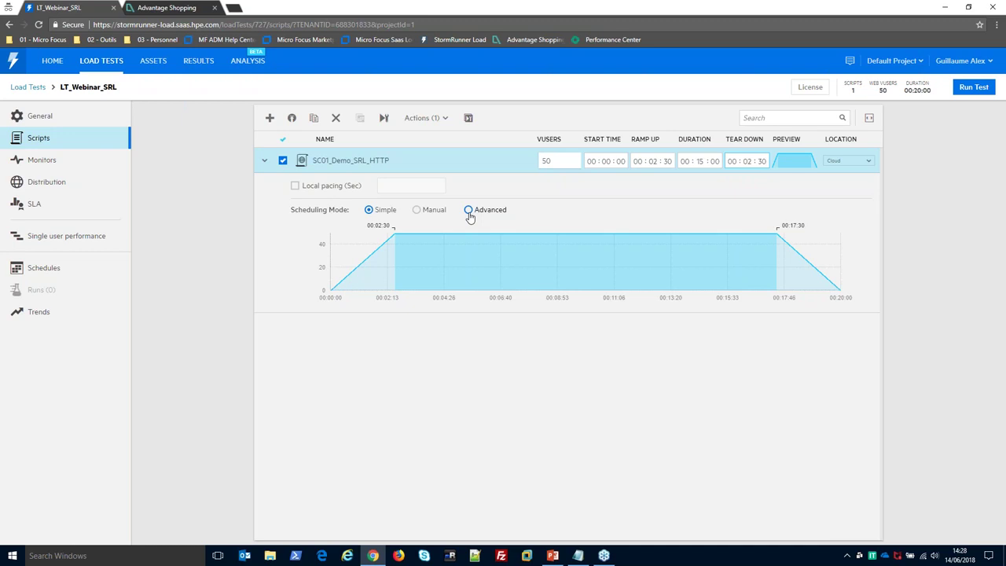
- Check the test's monitors and replace the Virginia cloud location with Frankfurt and Ireland in the distribution
{"action": "left_click", "coordinate": [80, 164]}
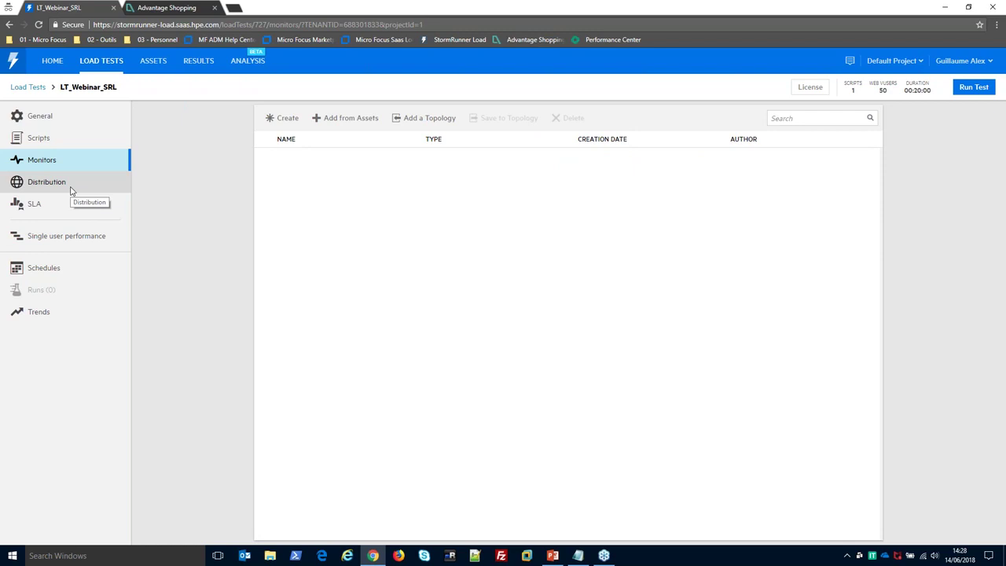
{"action": "left_click", "coordinate": [71, 191]}
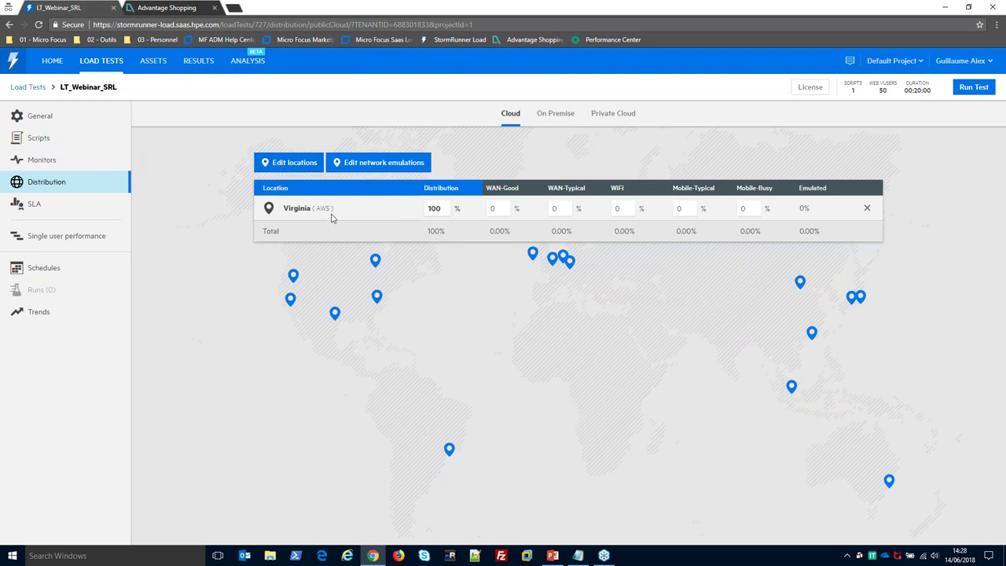
{"action": "left_click", "coordinate": [290, 162]}
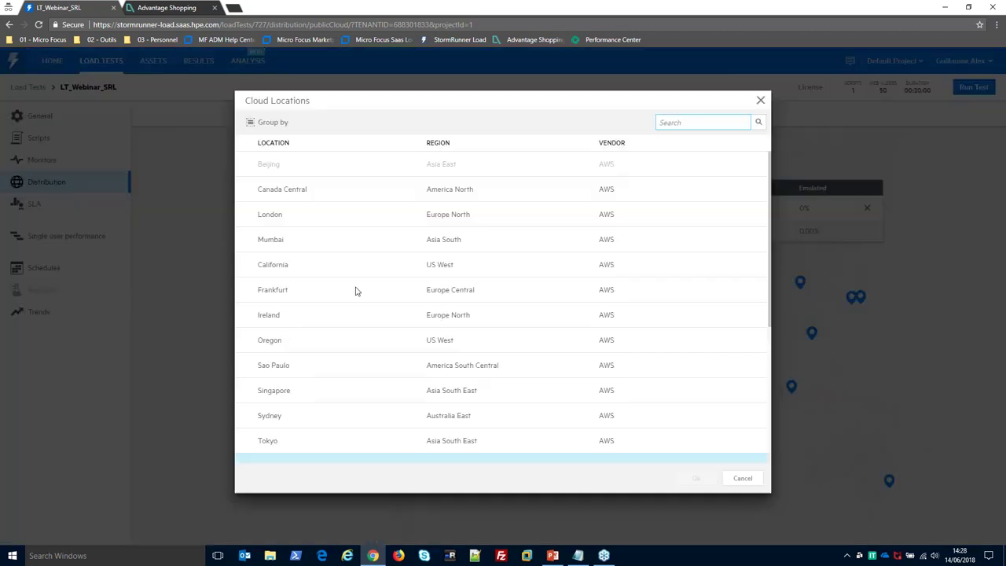
{"action": "left_click", "coordinate": [355, 290]}
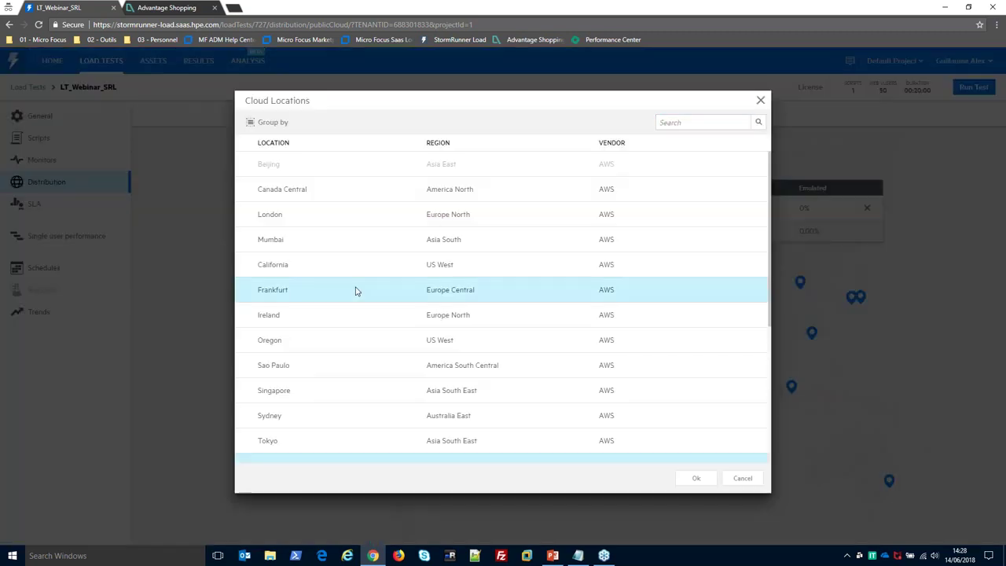
{"action": "left_click", "coordinate": [331, 318]}
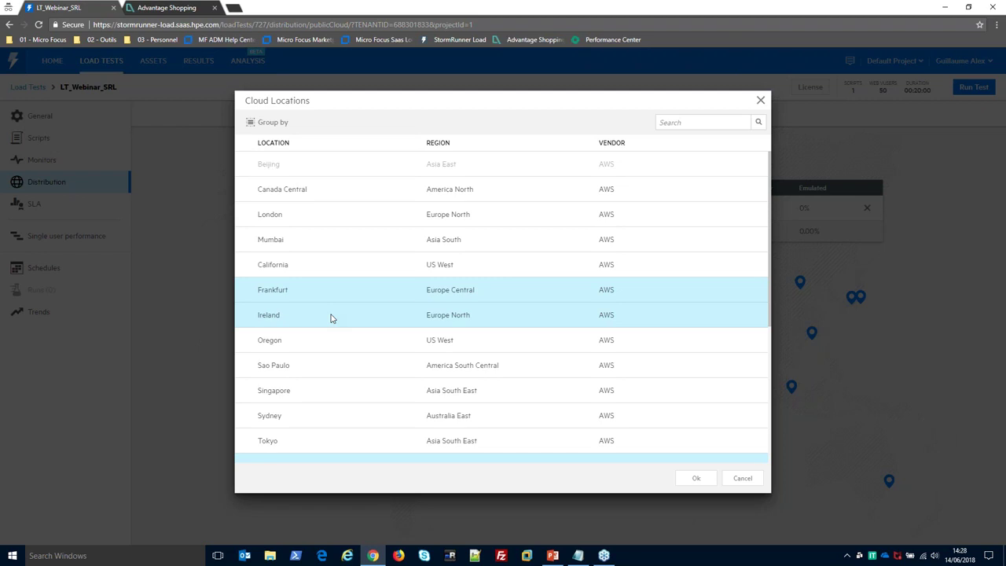
{"action": "left_click", "coordinate": [653, 460]}
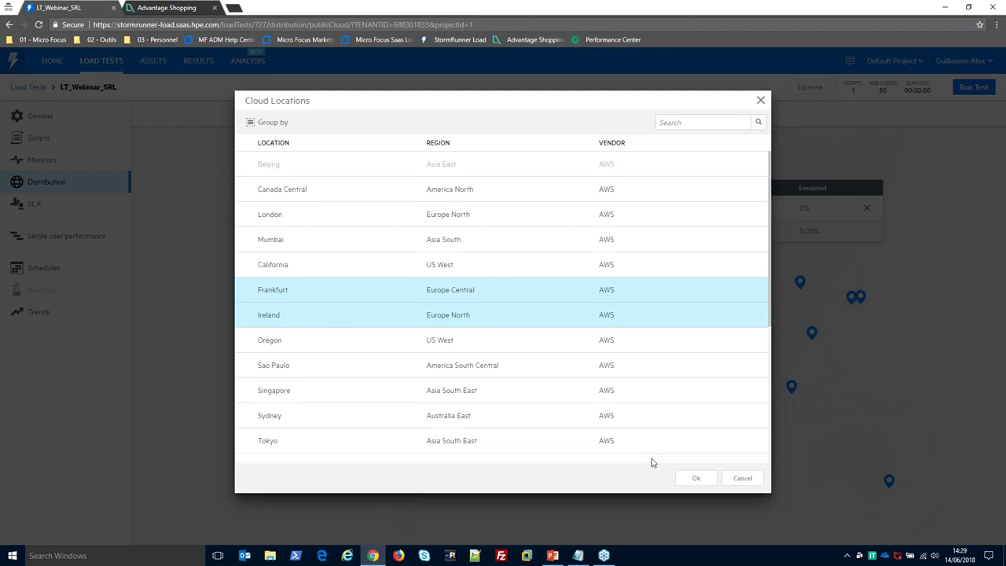
{"action": "left_click", "coordinate": [698, 479]}
- Distribute the load as 60% from Frankfurt and 40% from Ireland
{"action": "double_click", "coordinate": [434, 209]}
{"action": "type", "text": "60"}
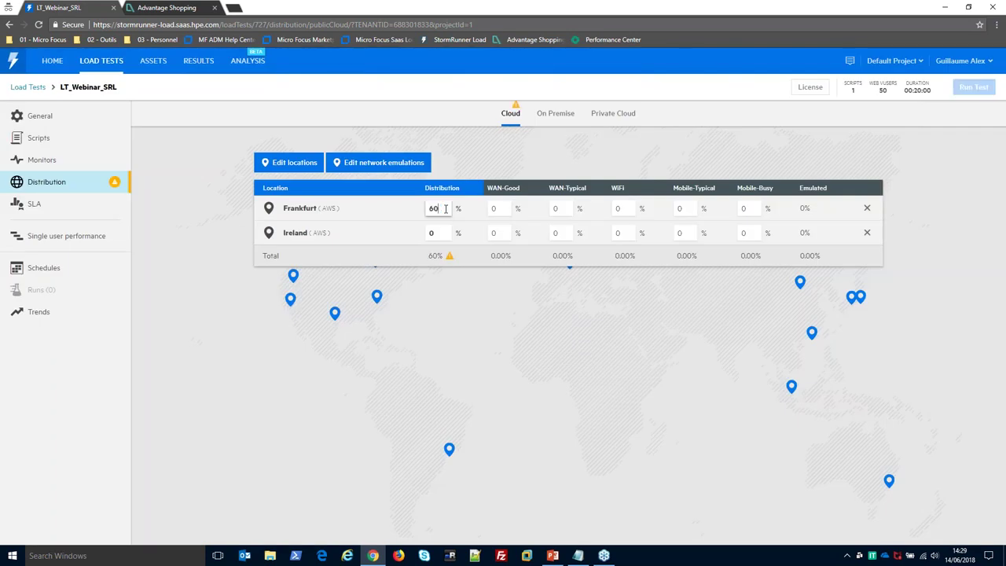
{"action": "double_click", "coordinate": [439, 232]}
{"action": "type", "text": "40"}
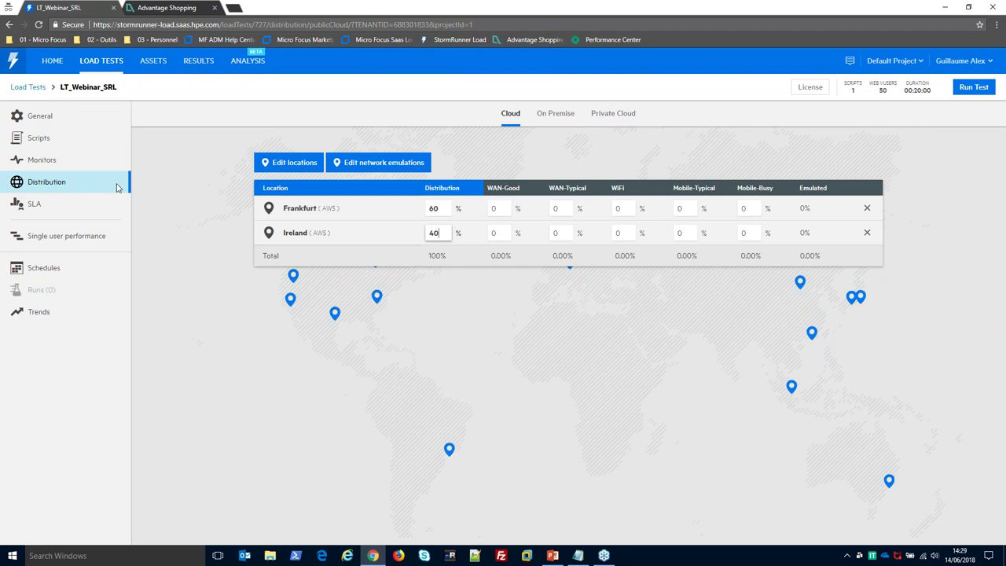
- Review the SLA settings of the transactions and run the LT_Webinar_SRL load test
{"action": "left_click", "coordinate": [78, 207]}
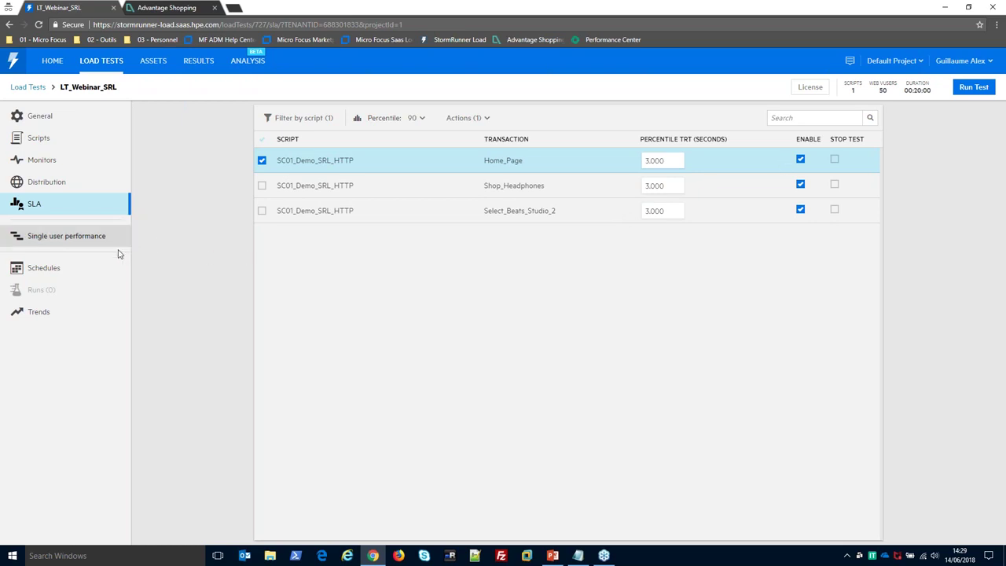
{"action": "left_click", "coordinate": [973, 90]}
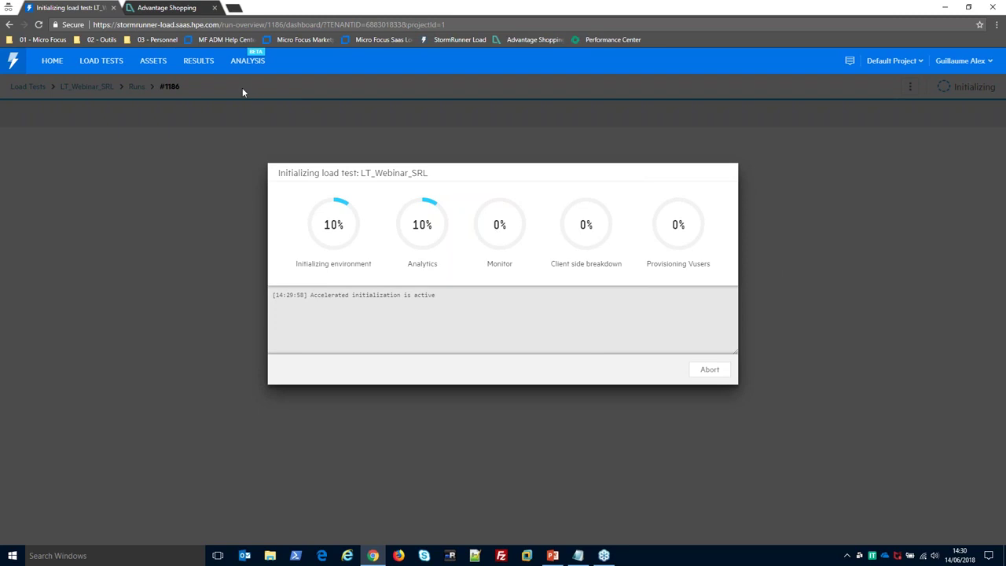
- Open the LT02_Demo_SRL test from the results list and inspect the load schedule of its script
{"action": "left_click", "coordinate": [201, 63]}
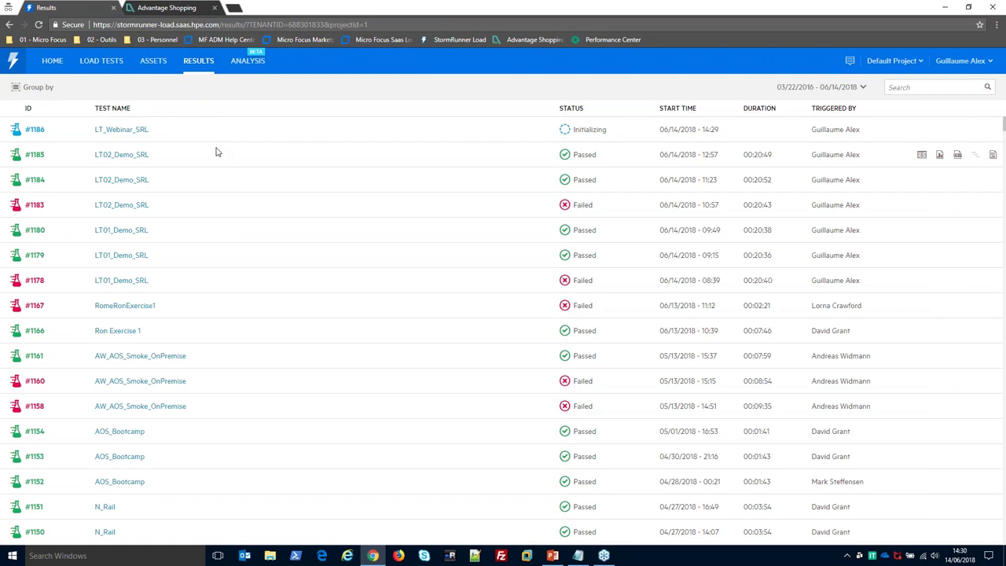
{"action": "left_click", "coordinate": [129, 157]}
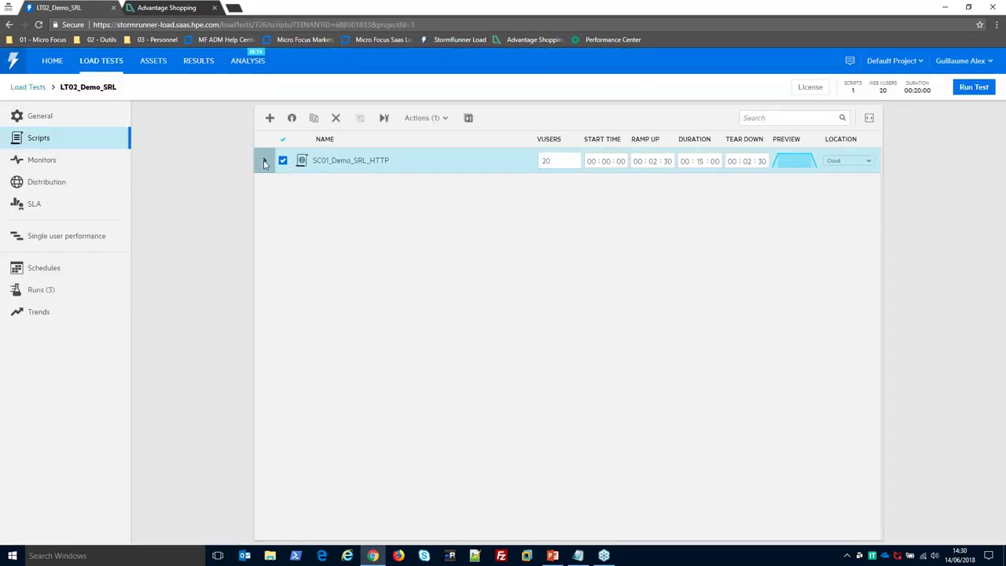
{"action": "left_click", "coordinate": [265, 162]}
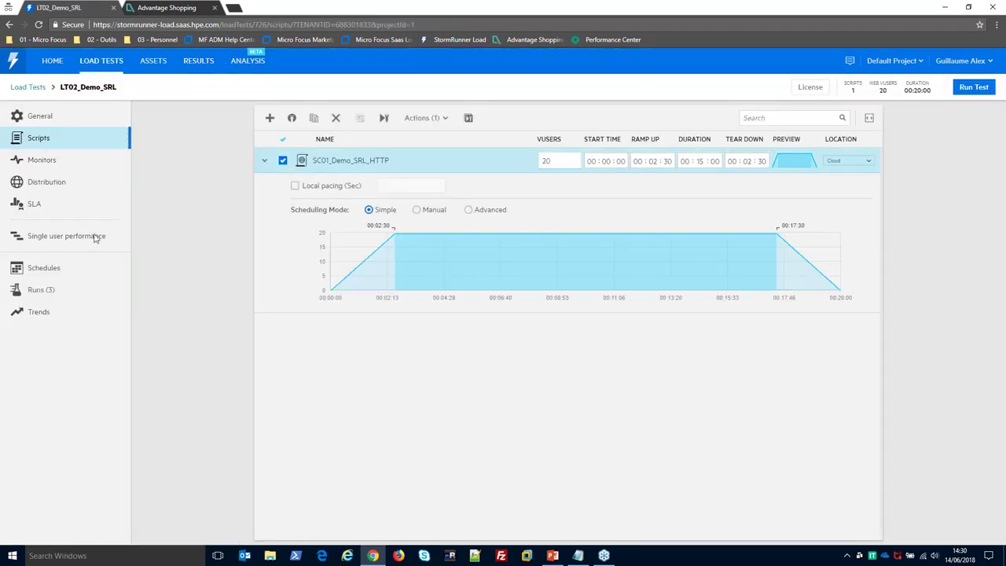
- Open the dashboard of run #1184 from the test's list of runs
{"action": "left_click", "coordinate": [48, 291]}
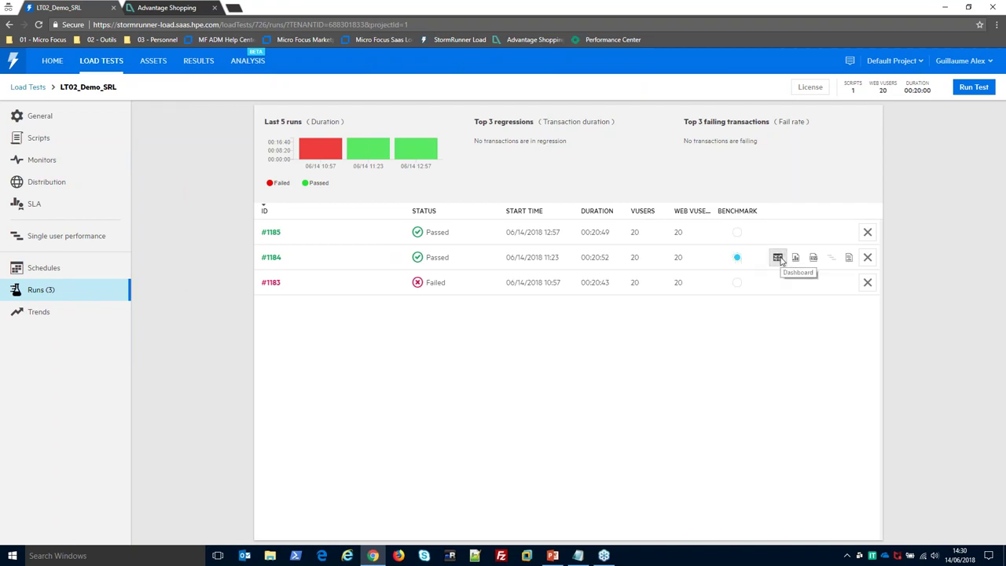
{"action": "left_click", "coordinate": [778, 258]}
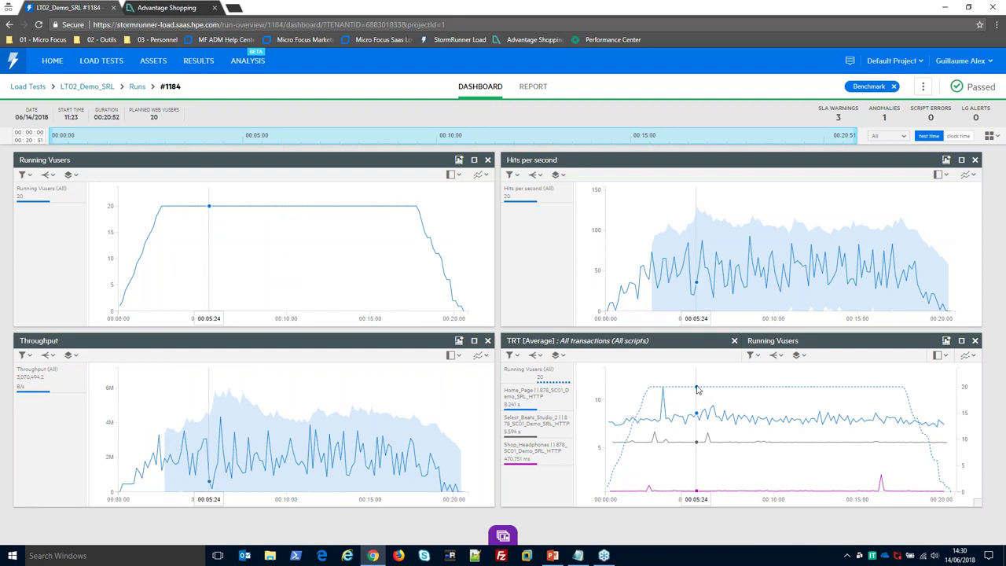
- Add the Errors and 90th percentile response time (all transactions, all scripts) graphs to the dashboard, placing Errors above Throughput
{"action": "left_click", "coordinate": [502, 541]}
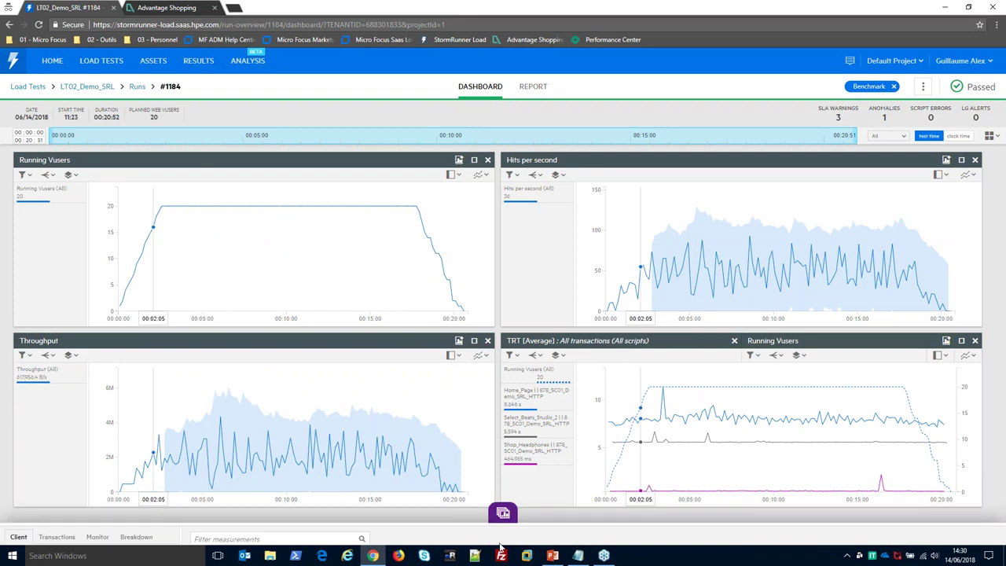
{"action": "left_click", "coordinate": [225, 451]}
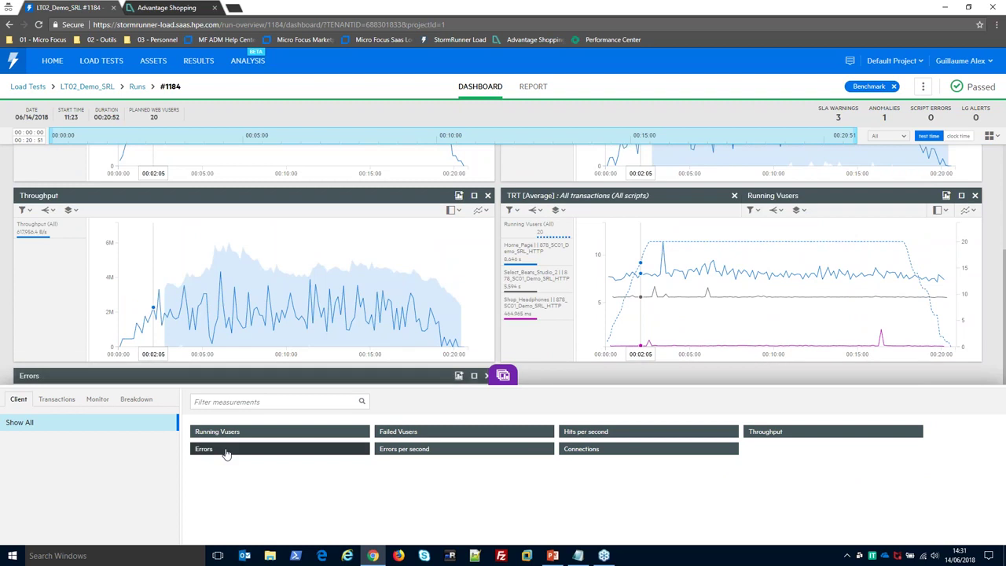
{"action": "left_click", "coordinate": [57, 399]}
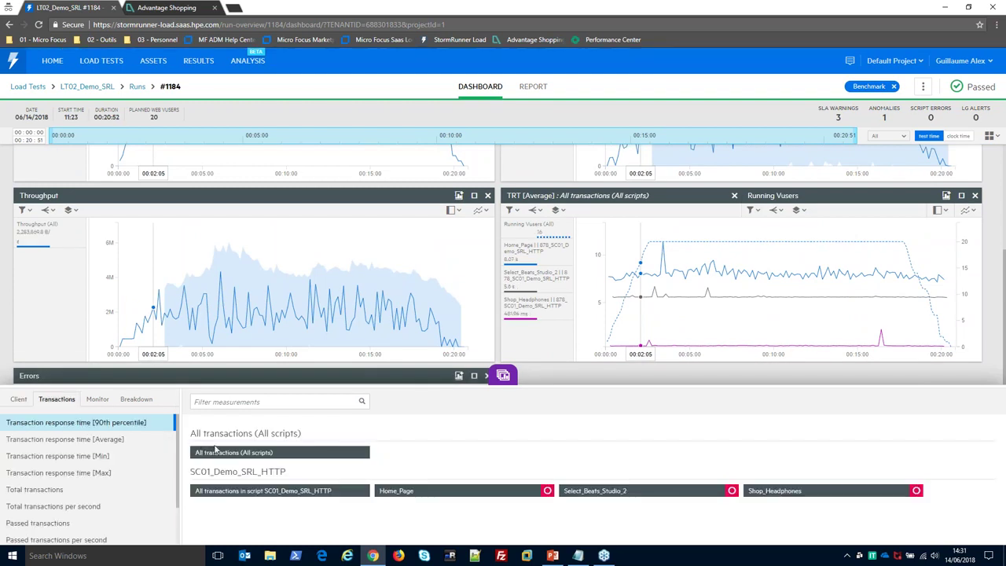
{"action": "left_click", "coordinate": [218, 456]}
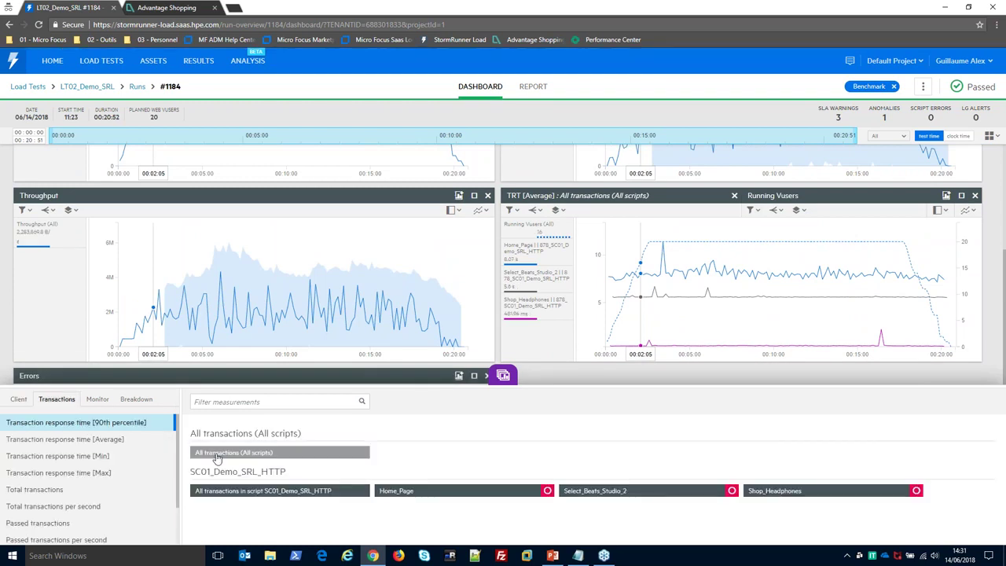
{"action": "left_click", "coordinate": [98, 399]}
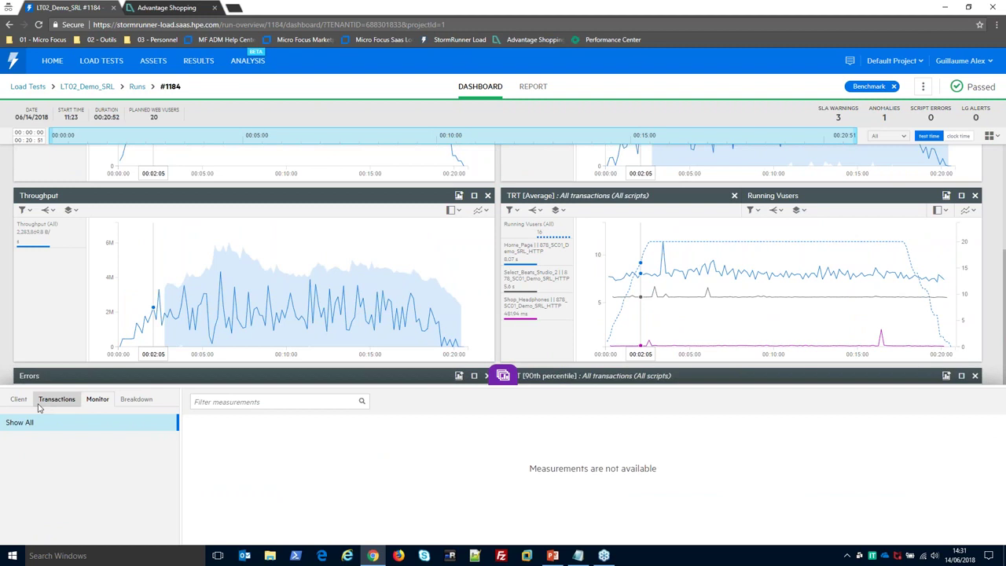
{"action": "left_click", "coordinate": [503, 376]}
{"action": "left_click_drag", "start_coordinate": [357, 376], "coordinate": [371, 193]}
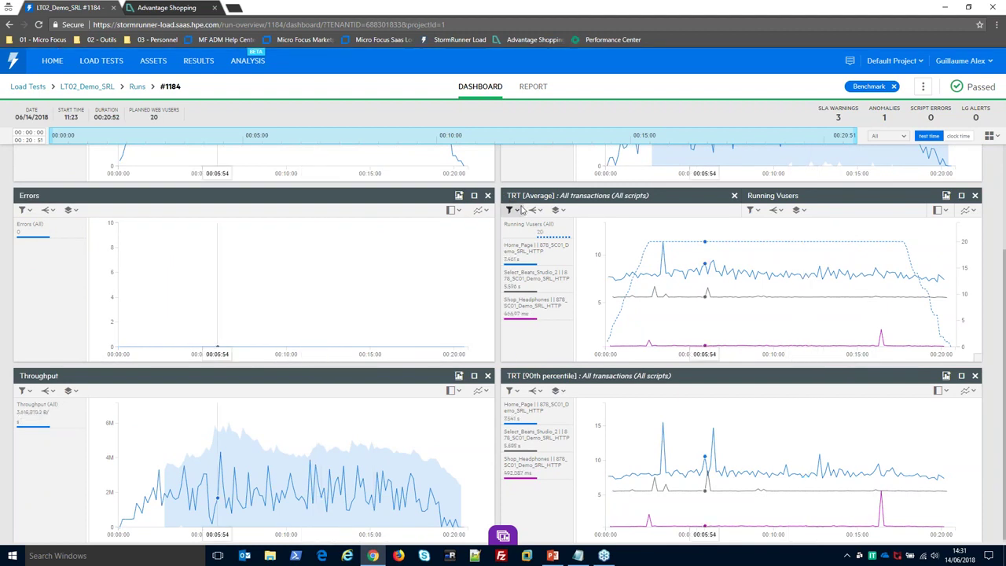
- Remove the Errors and TRT [90th percentile] graphs from the dashboard
{"action": "left_click", "coordinate": [487, 196]}
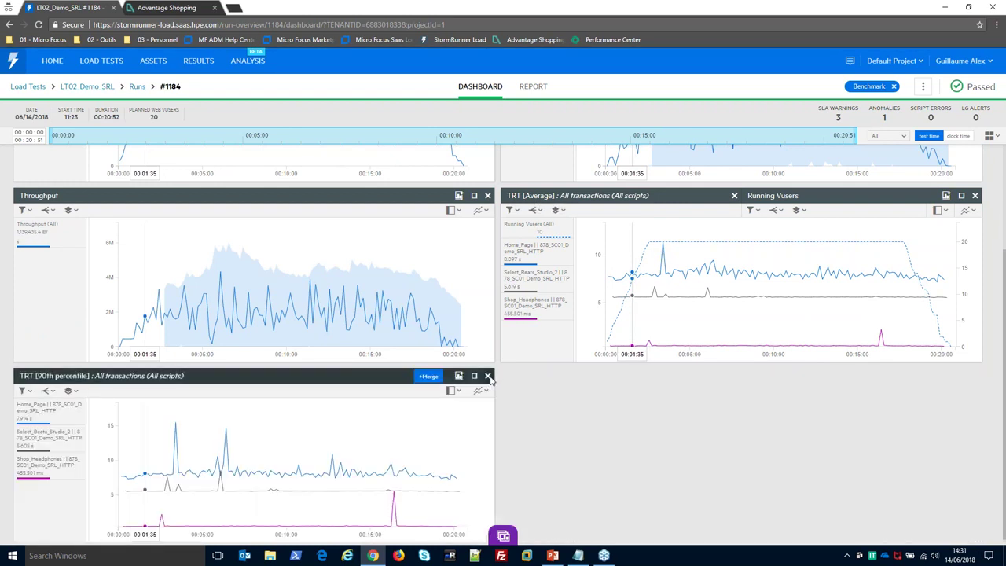
{"action": "left_click", "coordinate": [489, 378]}
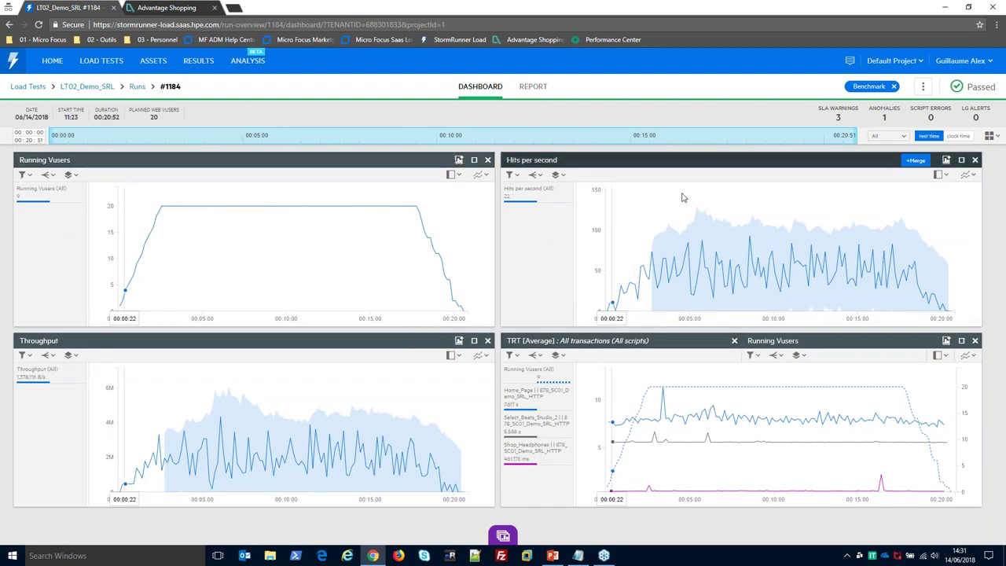
- Merge Running Vusers into the Hits per second graph and filter the TRT [Average] graph to the Frankfurt AWS location
{"action": "left_click", "coordinate": [916, 161]}
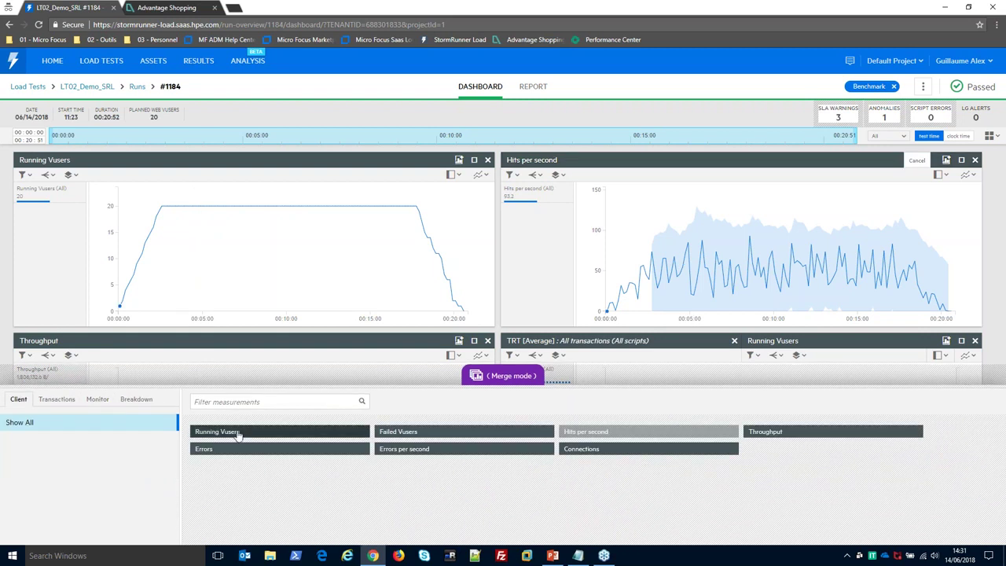
{"action": "left_click_drag", "start_coordinate": [238, 437], "coordinate": [716, 230]}
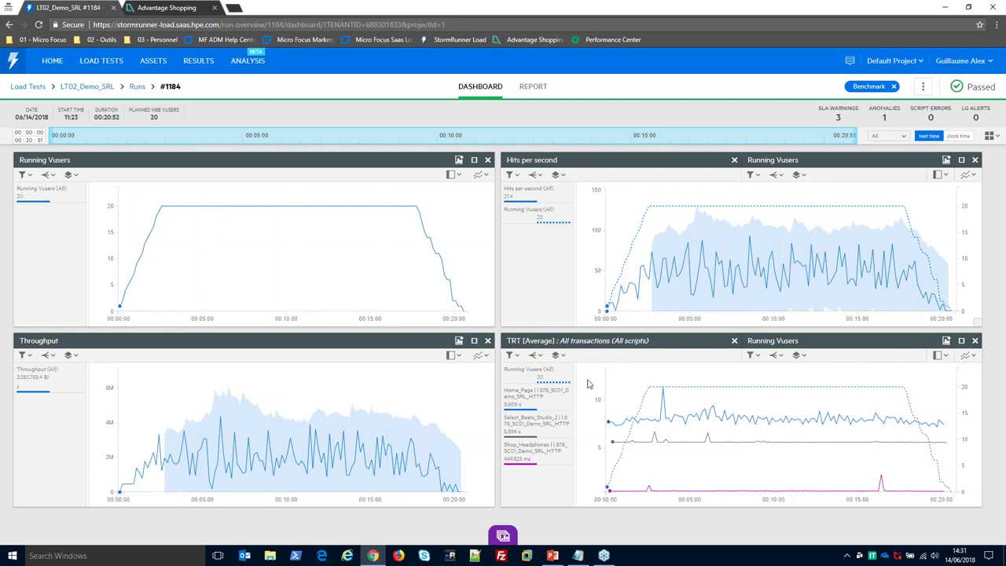
{"action": "left_click", "coordinate": [537, 355]}
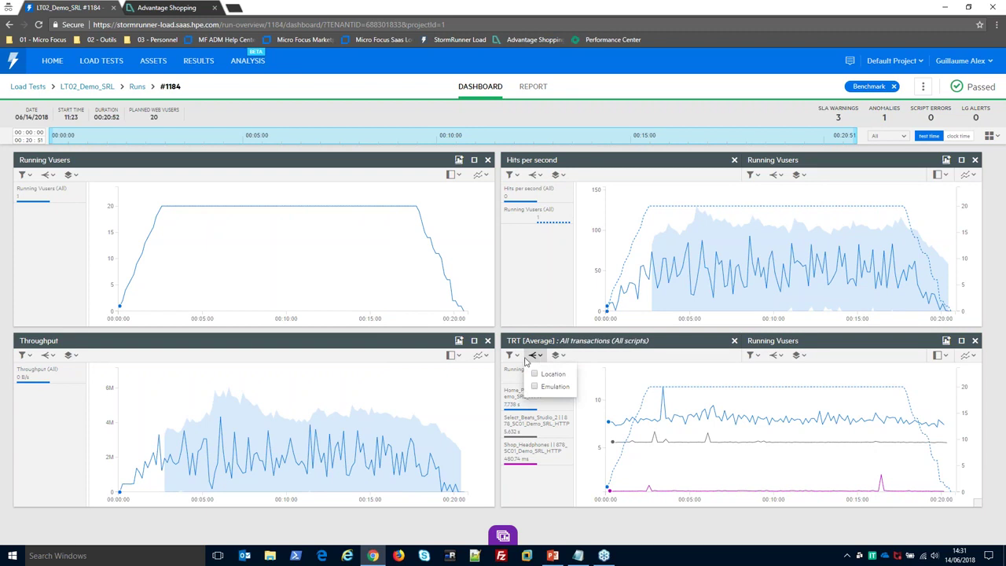
{"action": "left_click", "coordinate": [512, 356]}
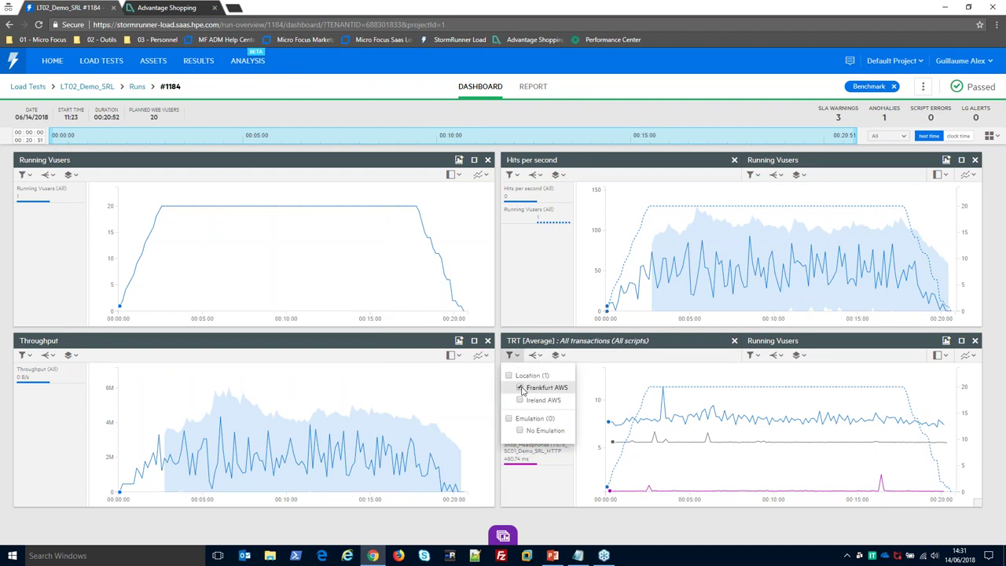
{"action": "left_click", "coordinate": [555, 468]}
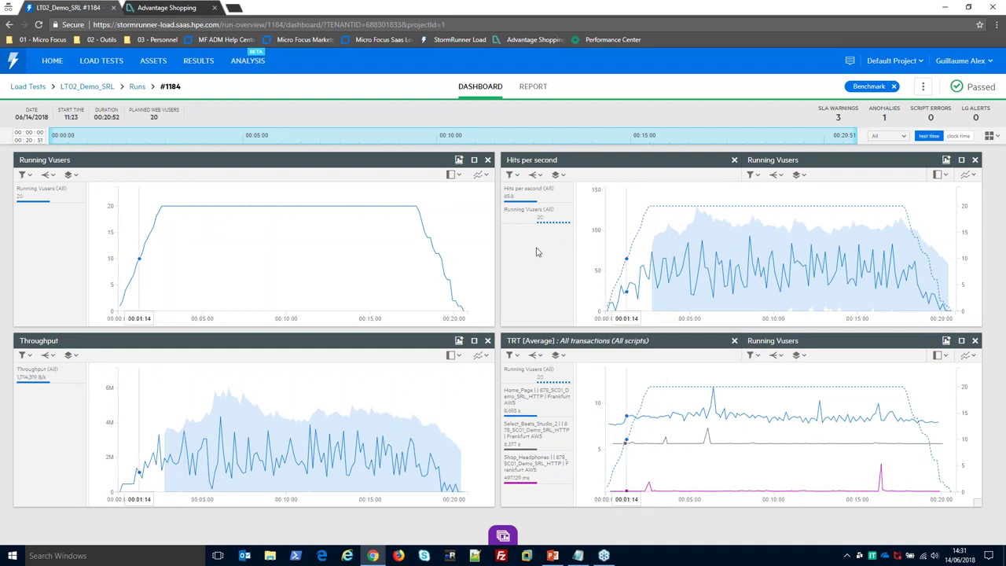
- Limit the time range to 00:07:47–00:14:53 and add snapshots of the TRT [Average] and Hits per second graphs to the report
{"action": "left_click_drag", "start_coordinate": [49, 136], "coordinate": [352, 135]}
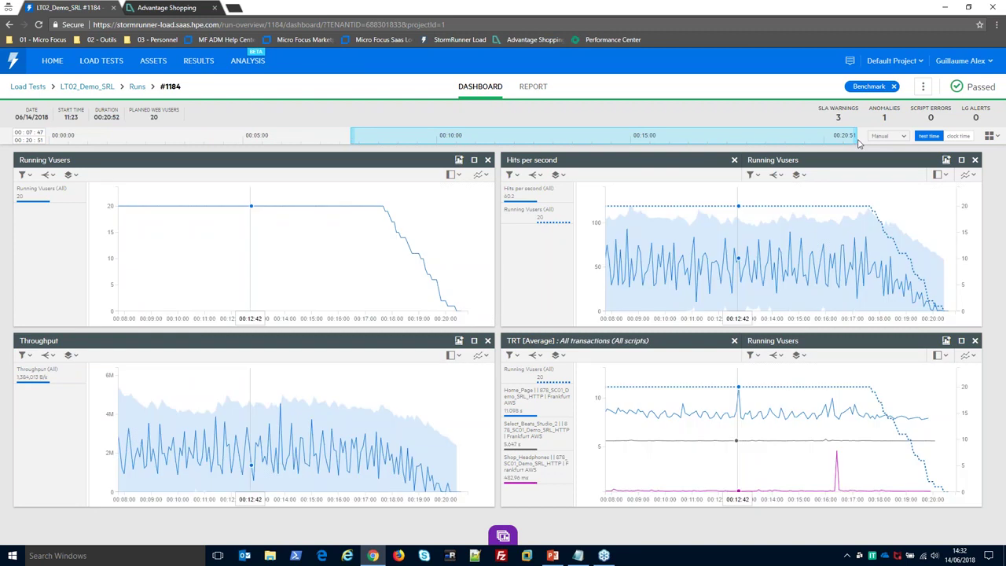
{"action": "left_click_drag", "start_coordinate": [858, 138], "coordinate": [624, 131]}
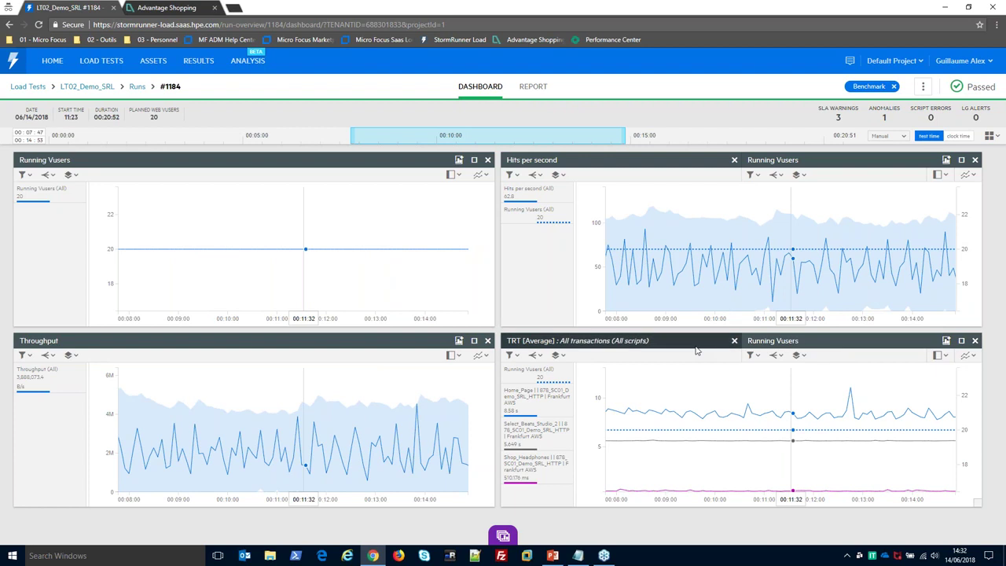
{"action": "left_click", "coordinate": [948, 341]}
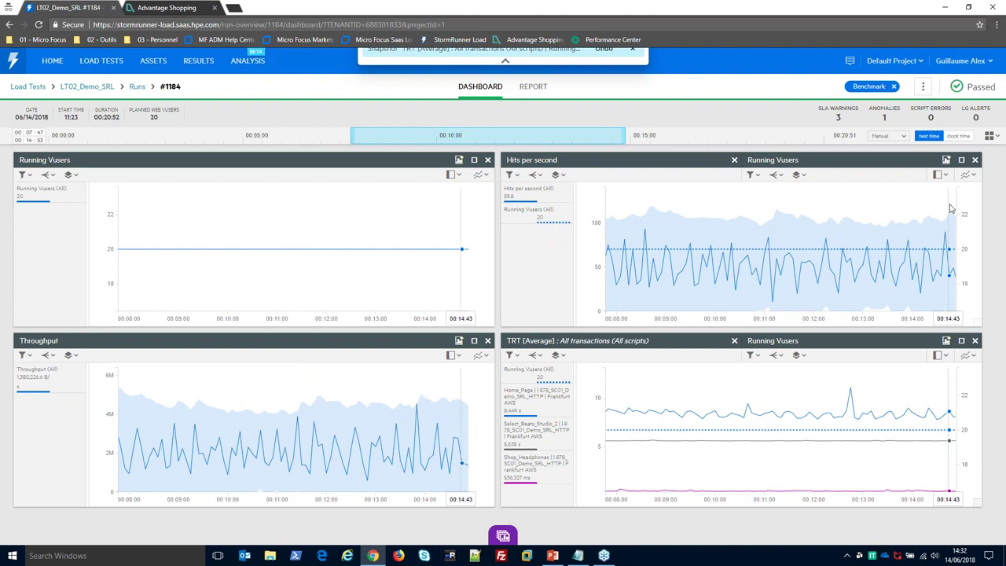
{"action": "left_click", "coordinate": [947, 160]}
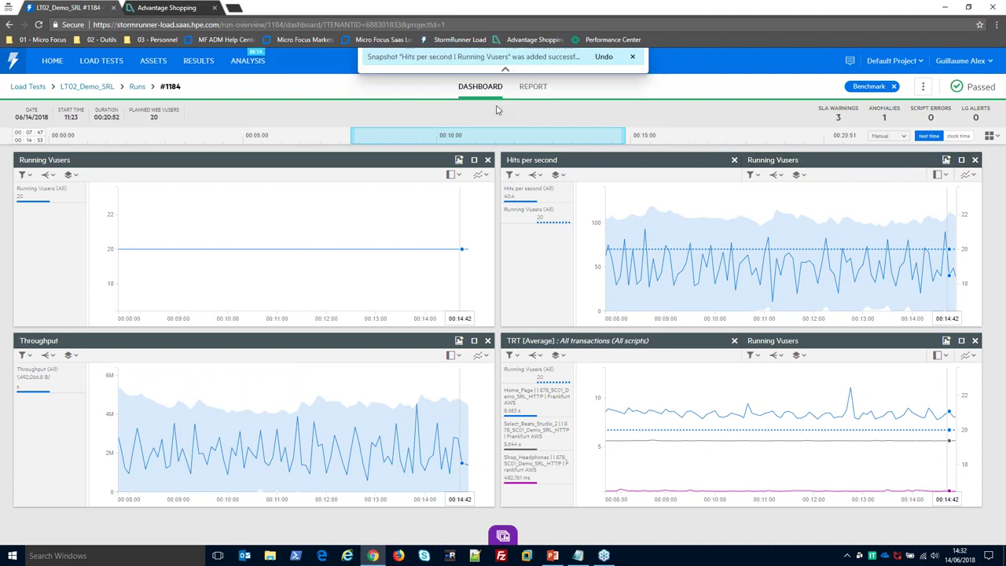
- Open the report of the run and review its sections from the Summary through to both custom snapshots
{"action": "left_click", "coordinate": [532, 88]}
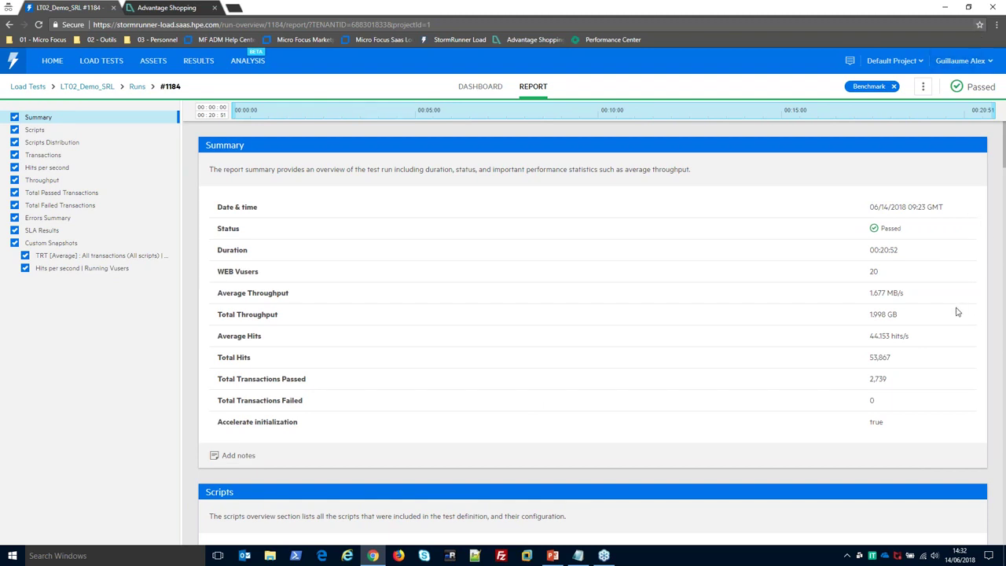
{"action": "scroll", "coordinate": [958, 312], "scroll_direction": "down", "scroll_amount": 10}
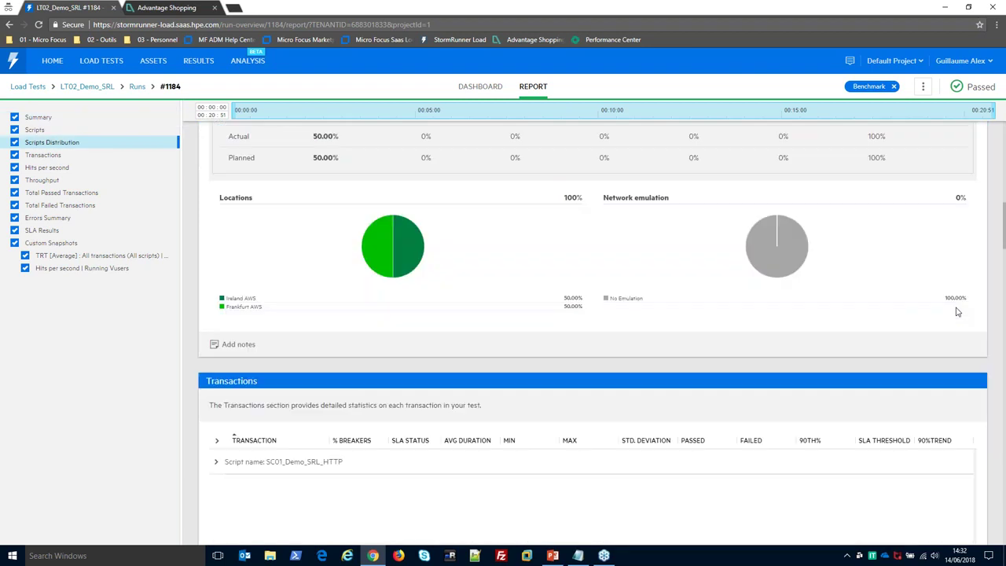
{"action": "scroll", "coordinate": [957, 312], "scroll_direction": "down", "scroll_amount": 5}
{"action": "scroll", "coordinate": [958, 312], "scroll_direction": "down", "scroll_amount": 10}
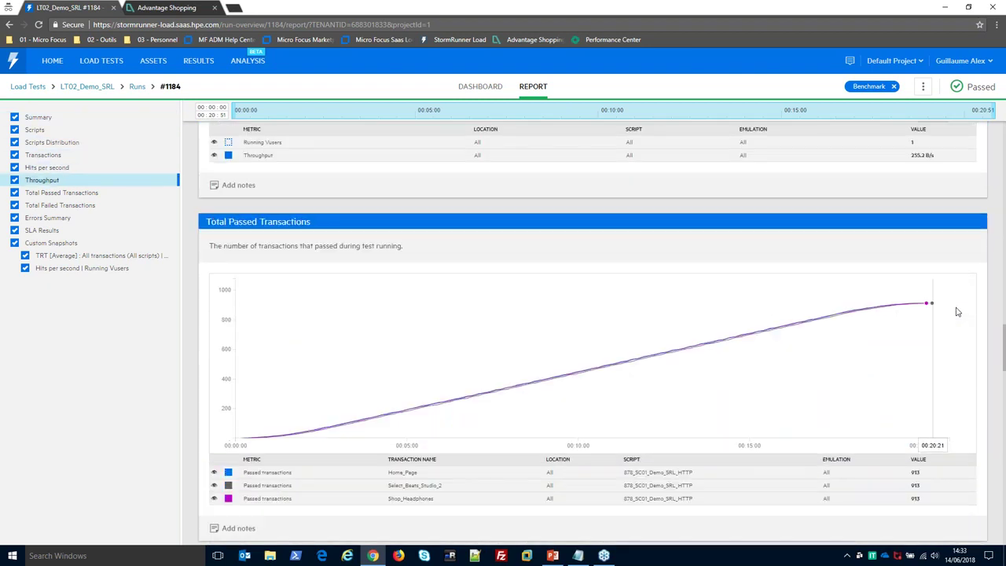
{"action": "scroll", "coordinate": [958, 312], "scroll_direction": "down", "scroll_amount": 10}
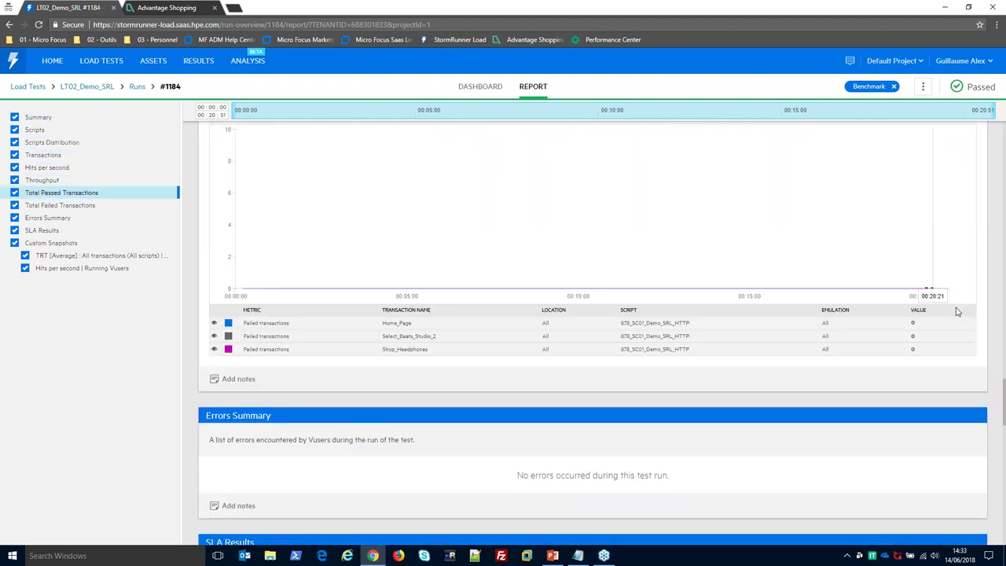
{"action": "scroll", "coordinate": [958, 312], "scroll_direction": "down", "scroll_amount": 10}
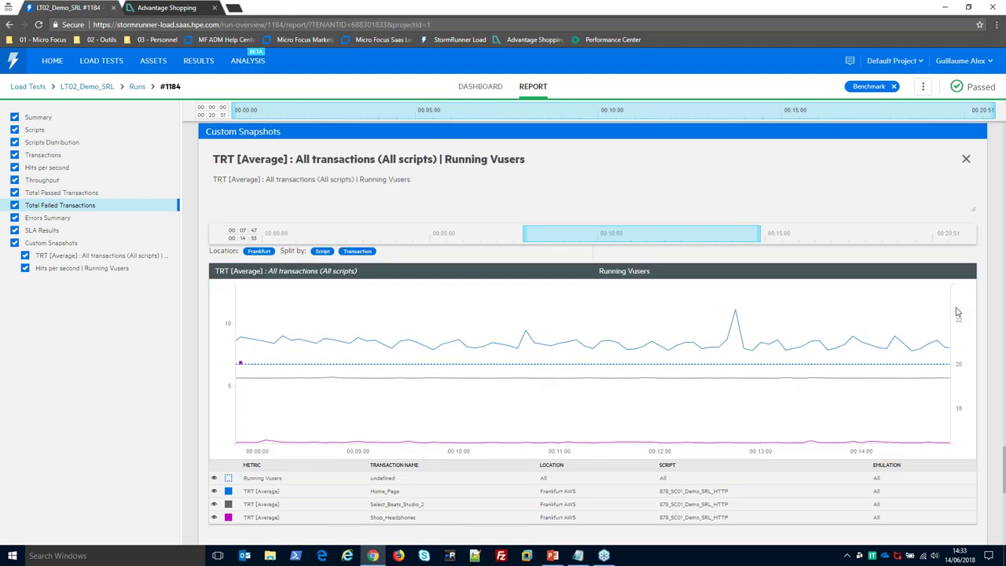
{"action": "scroll", "coordinate": [958, 313], "scroll_direction": "down", "scroll_amount": 5}
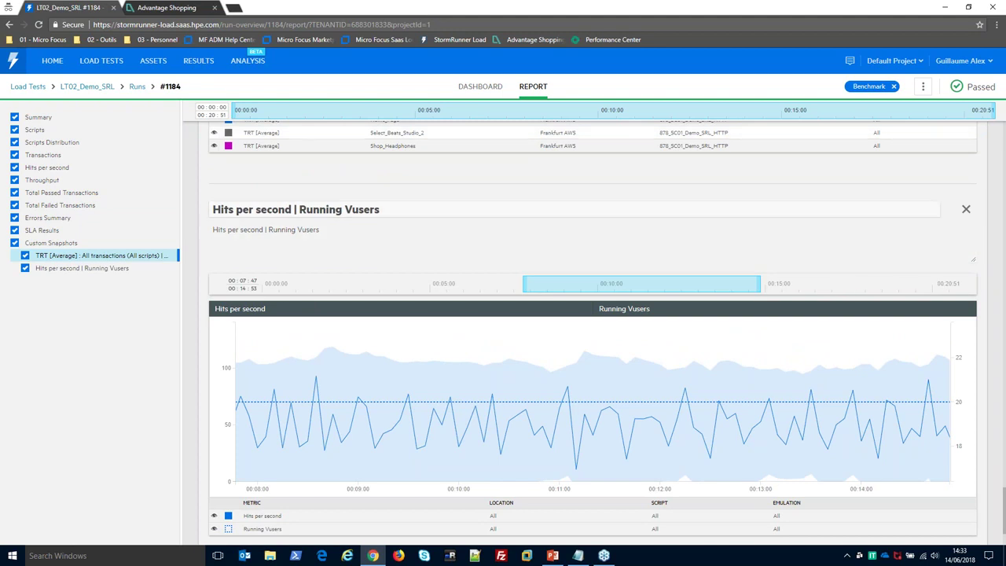
- Open the LT02_Demo_SRL test in the beta Analysis section and inspect the Hits per second value on its metrics chart
{"action": "key", "text": "alt+Left"}
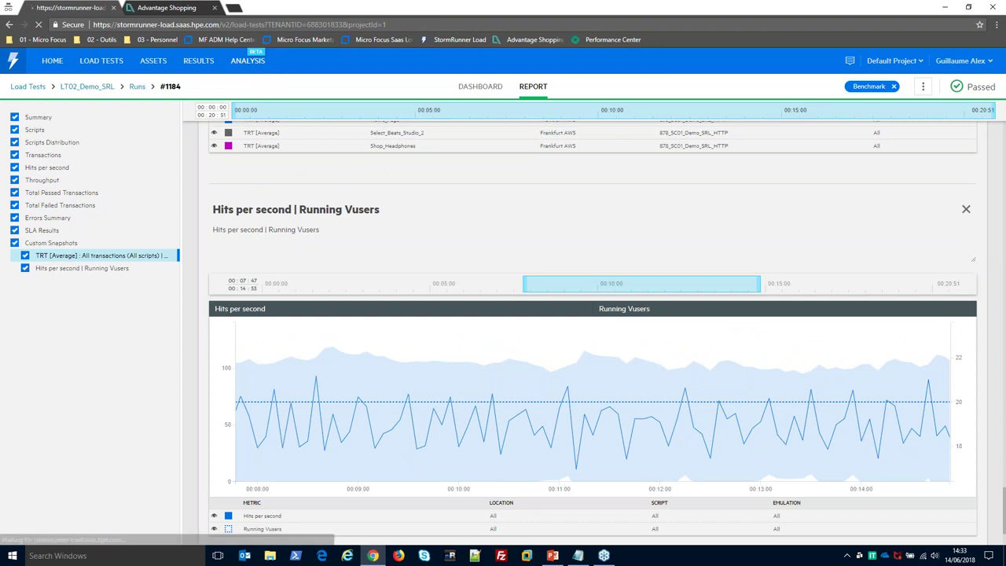
{"action": "left_click", "coordinate": [250, 63]}
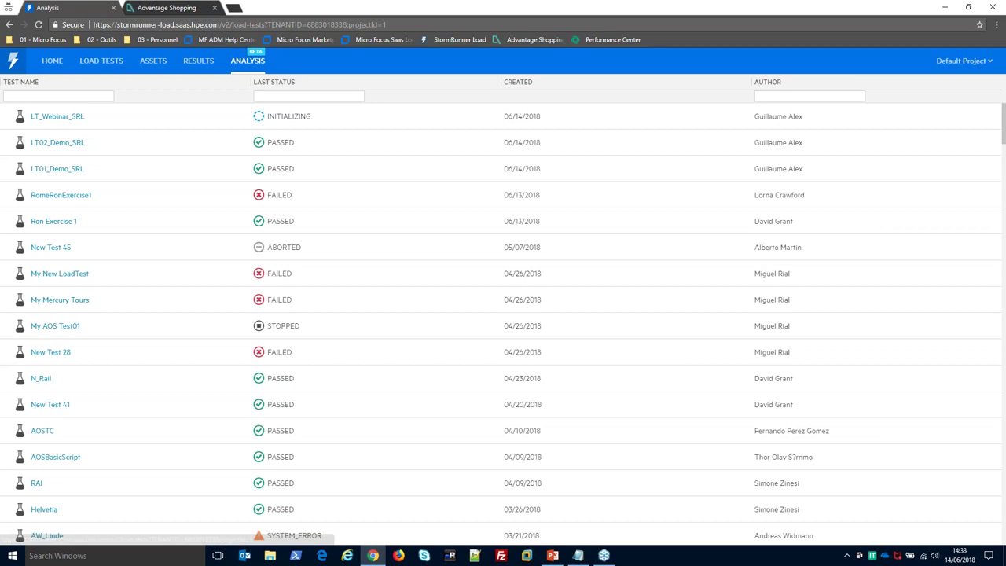
{"action": "left_click", "coordinate": [68, 147]}
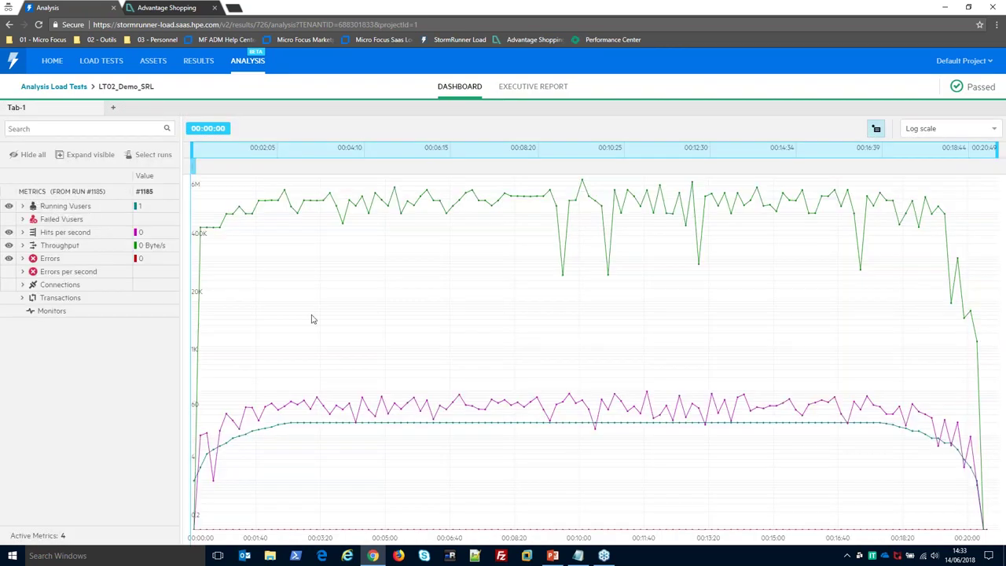
{"action": "mouse_move", "coordinate": [323, 320]}
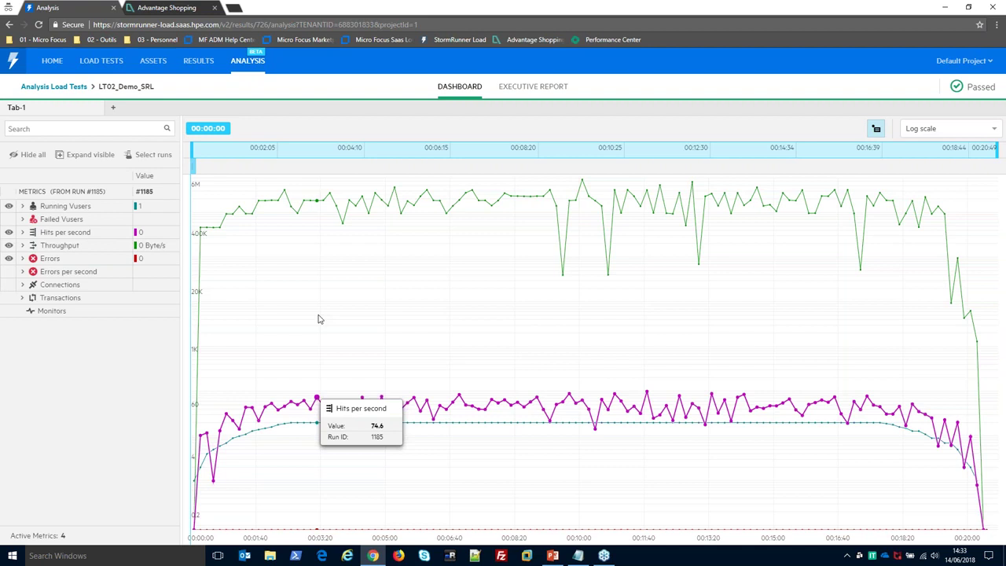
- Add a second analysis tab, filter its metrics by Home_Page and show that transaction's 90th percentile response time on the chart
{"action": "left_click", "coordinate": [114, 109]}
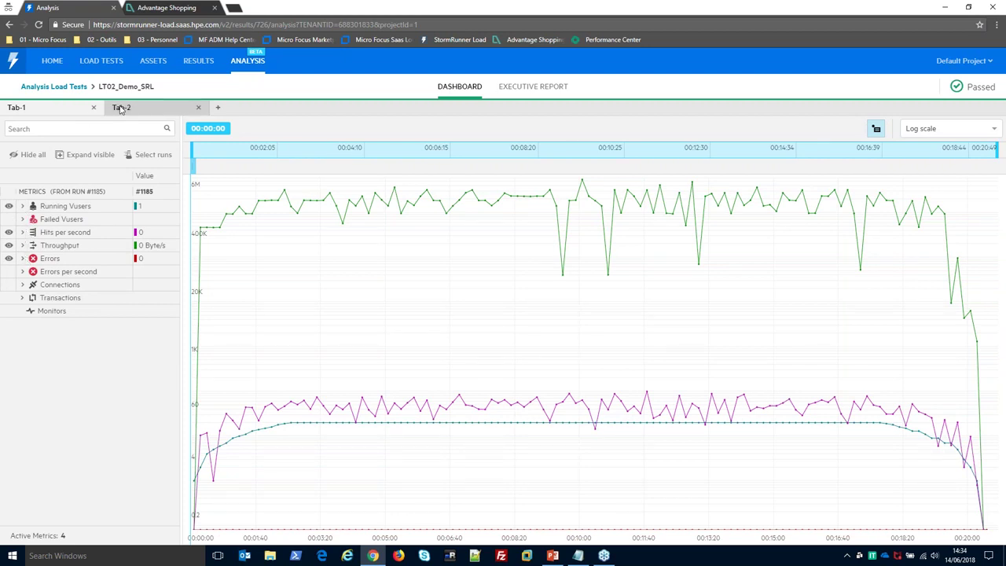
{"action": "left_click", "coordinate": [121, 109]}
{"action": "left_click", "coordinate": [79, 129]}
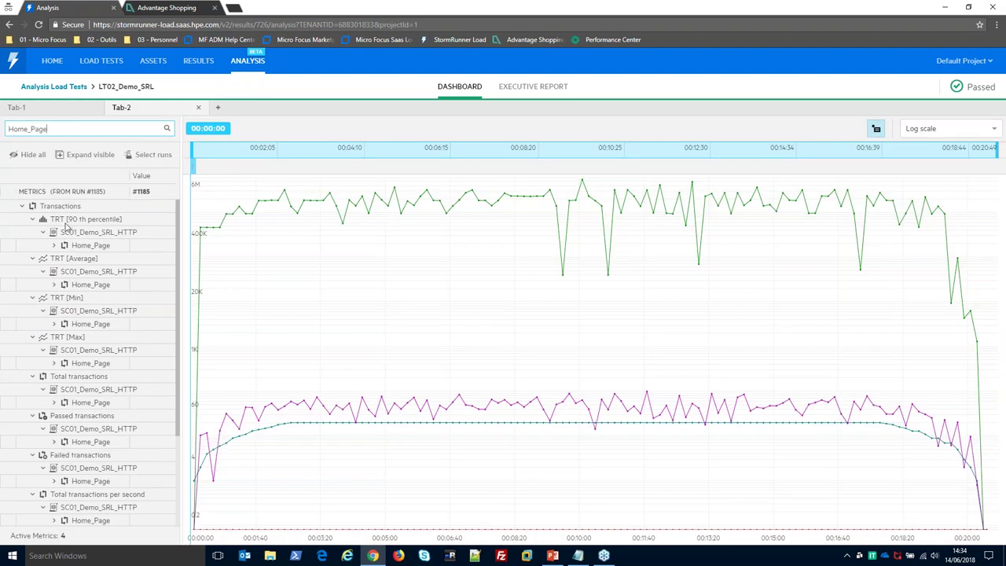
{"action": "left_click", "coordinate": [10, 246]}
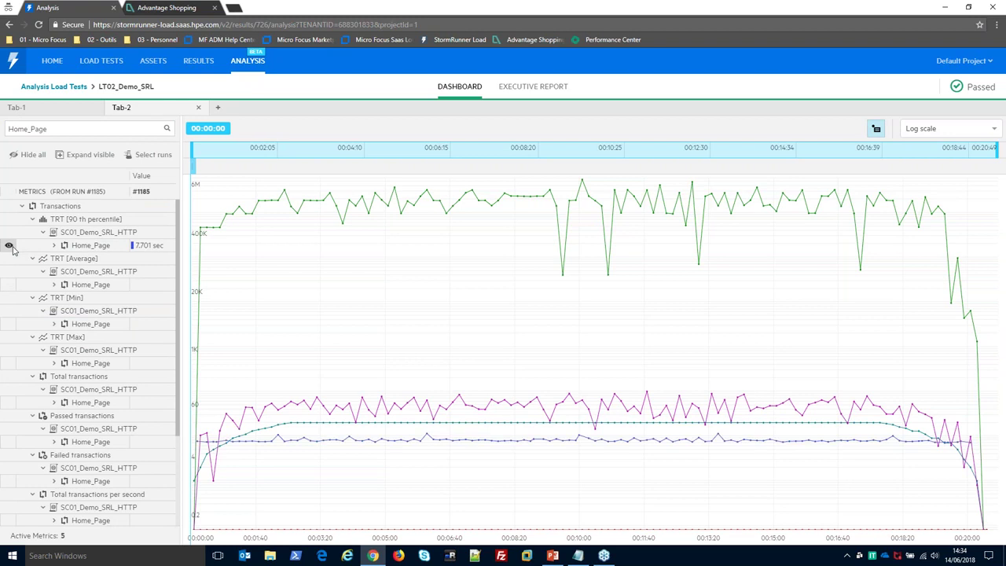
- Move the start of the analysis time range to a little before 00:04:10, keeping the end of the run
{"action": "left_click_drag", "start_coordinate": [192, 151], "coordinate": [233, 149]}
{"action": "left_click_drag", "start_coordinate": [332, 145], "coordinate": [333, 147]}
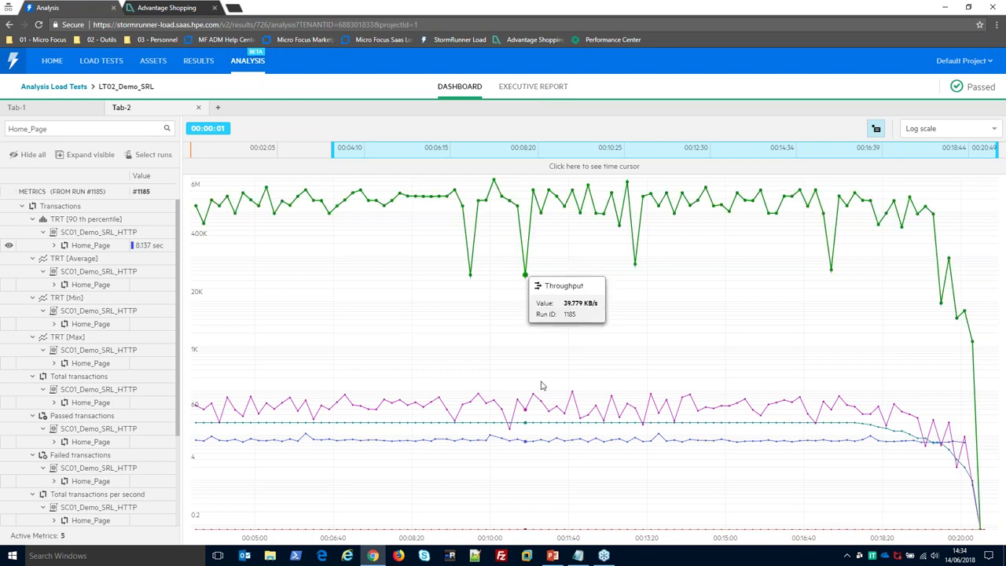
- Switch to PowerPoint, start the slide show from the Démonstration slide and advance to the "A retenir" slide
{"action": "left_click", "coordinate": [550, 556]}
{"action": "scroll", "coordinate": [194, 386], "scroll_direction": "down", "scroll_amount": 3}
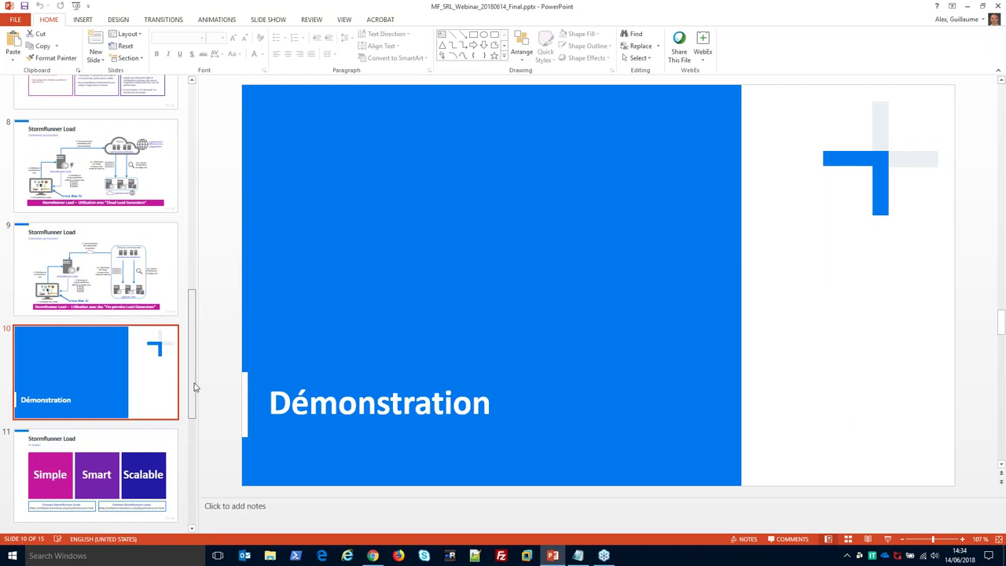
{"action": "key", "text": "shift+F5"}
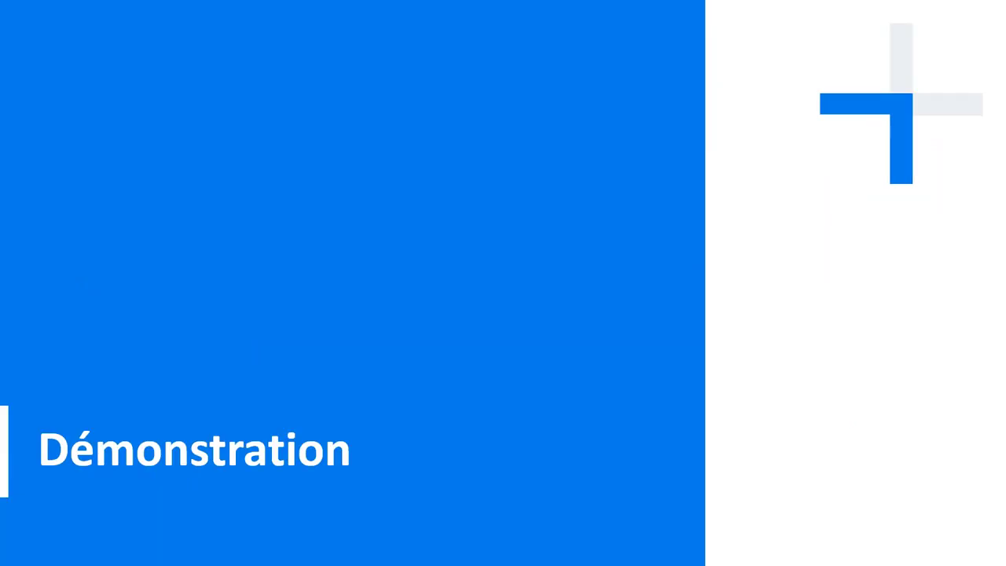
{"action": "key", "text": "Right"}
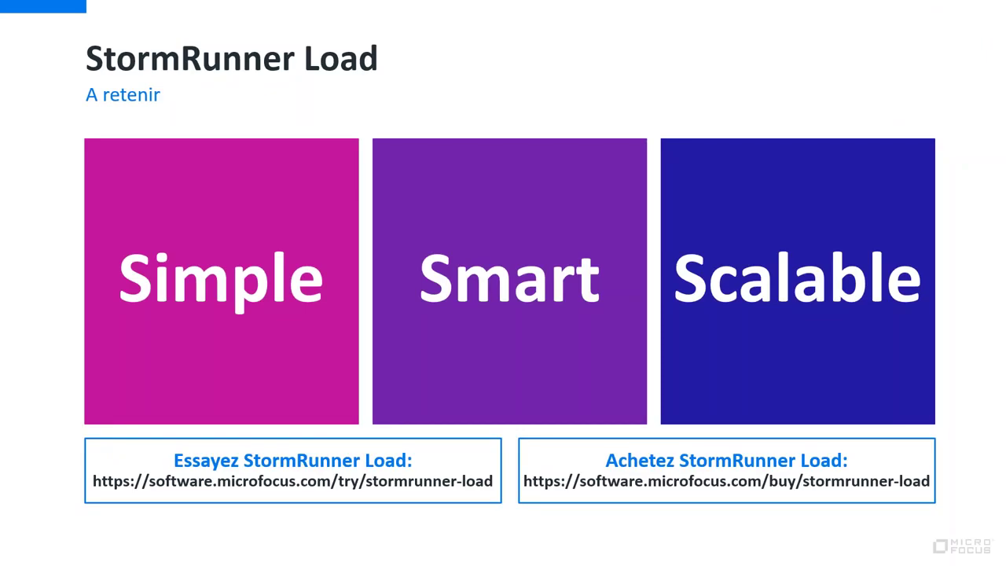